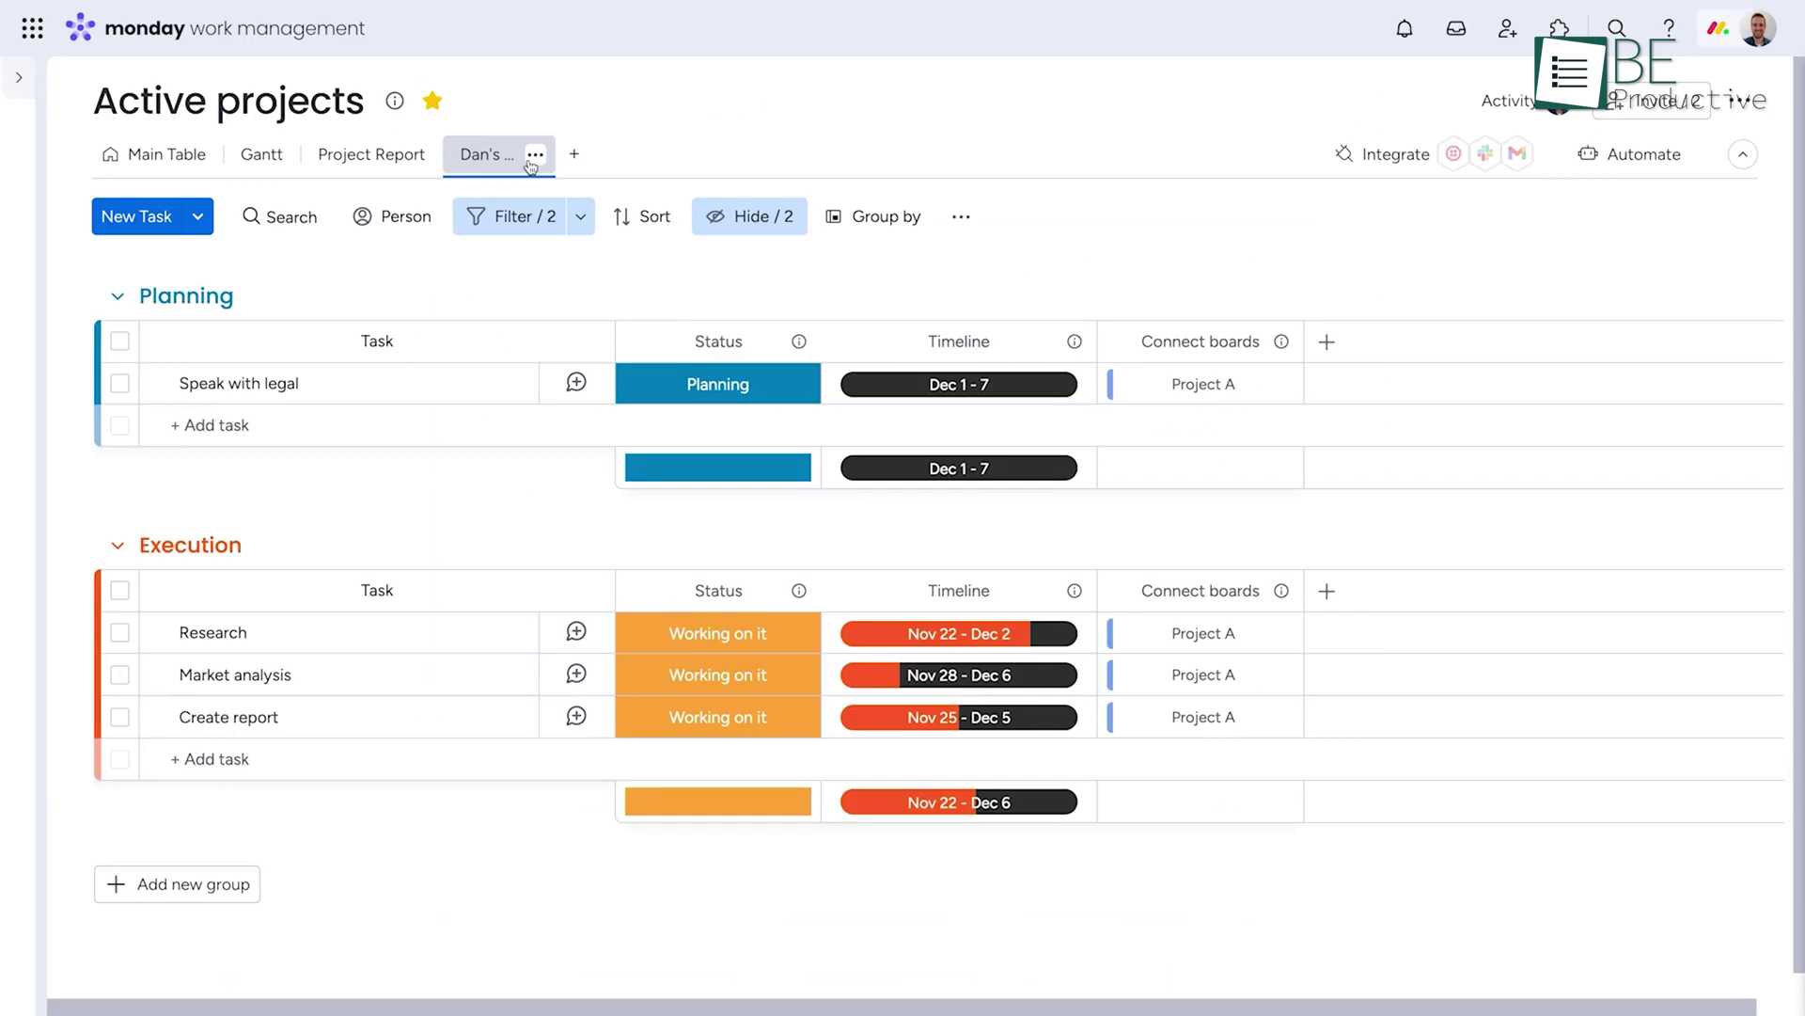
# Lock Dan's view on the Active projects board, then mark Task 1 as Done
pyautogui.click(533, 148)
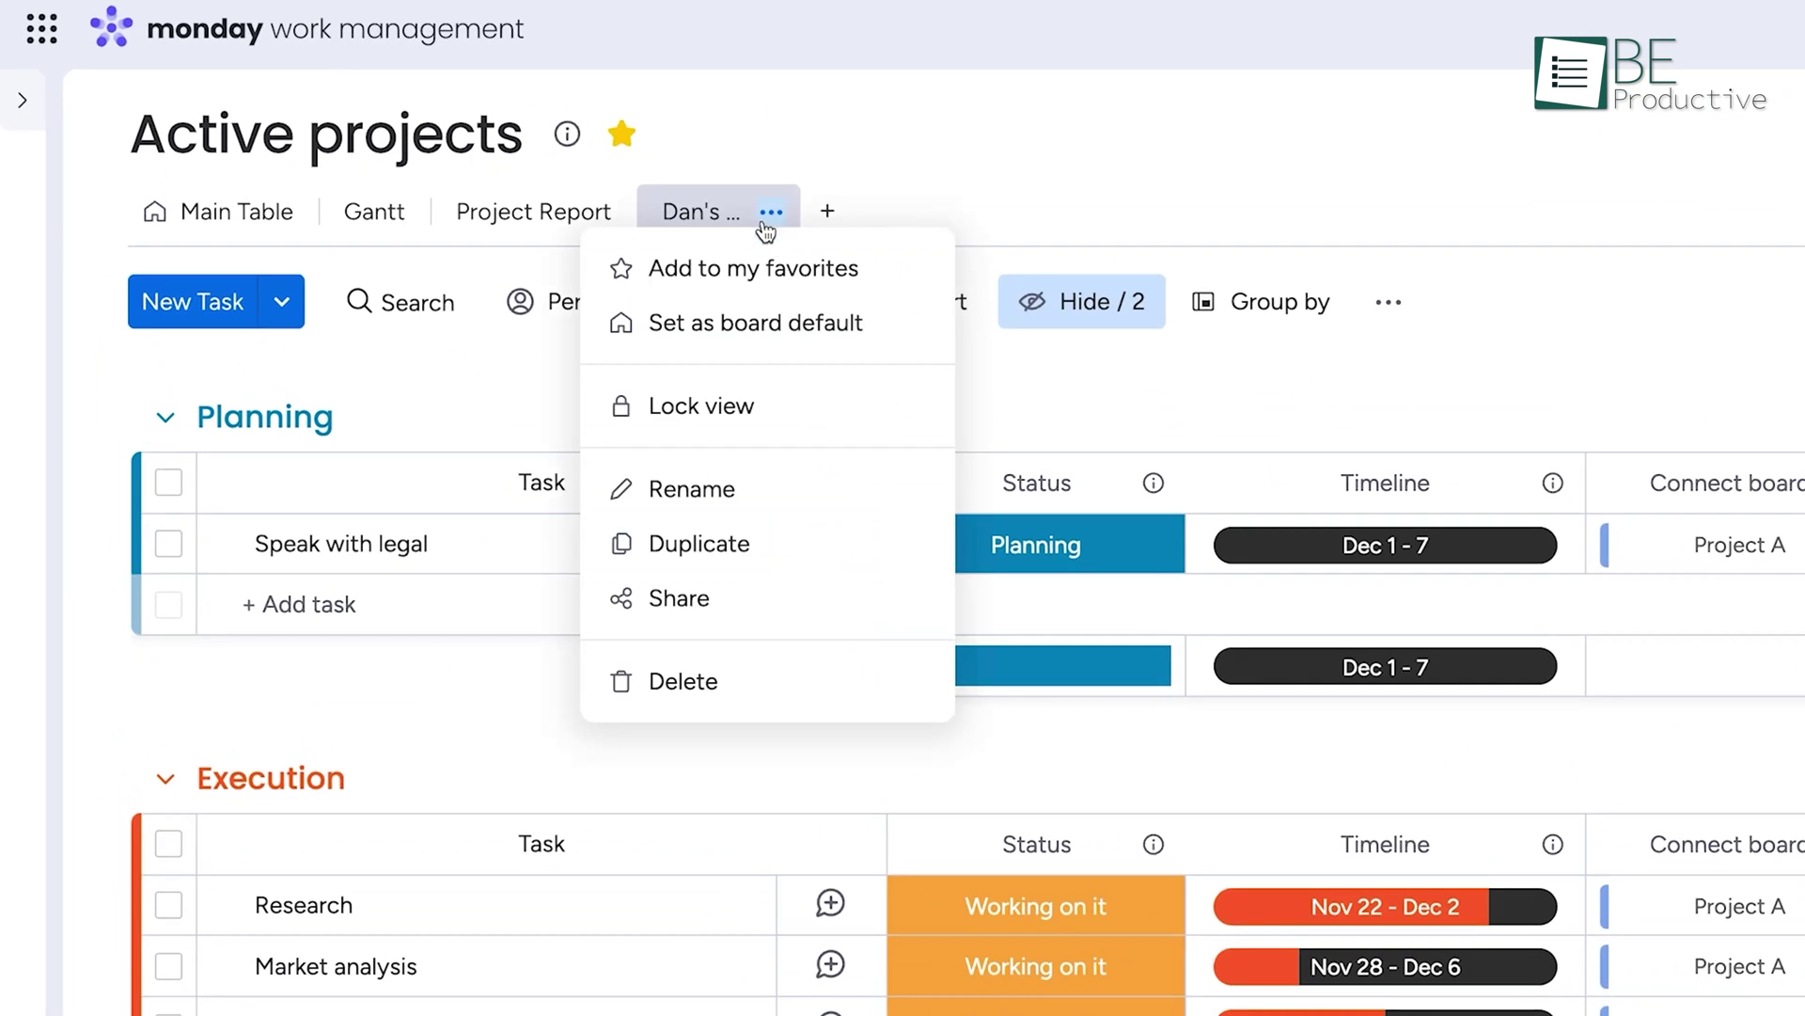
pyautogui.click(785, 417)
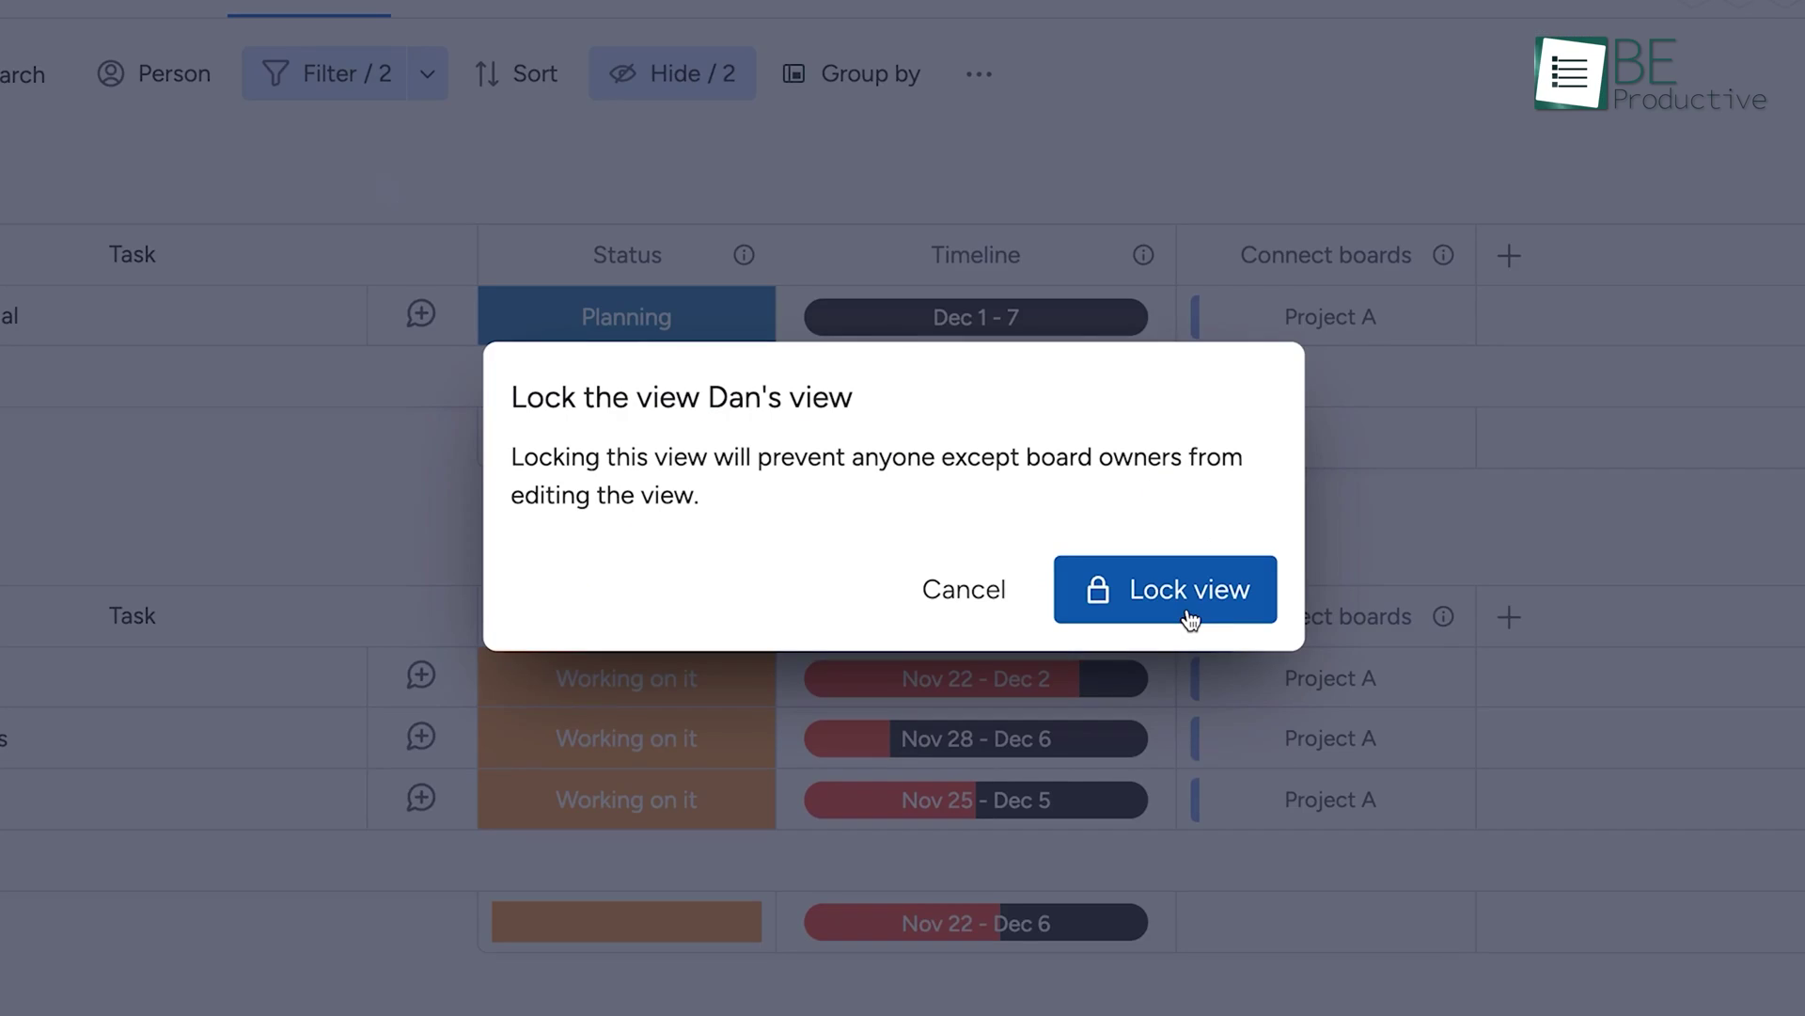
pyautogui.click(1187, 607)
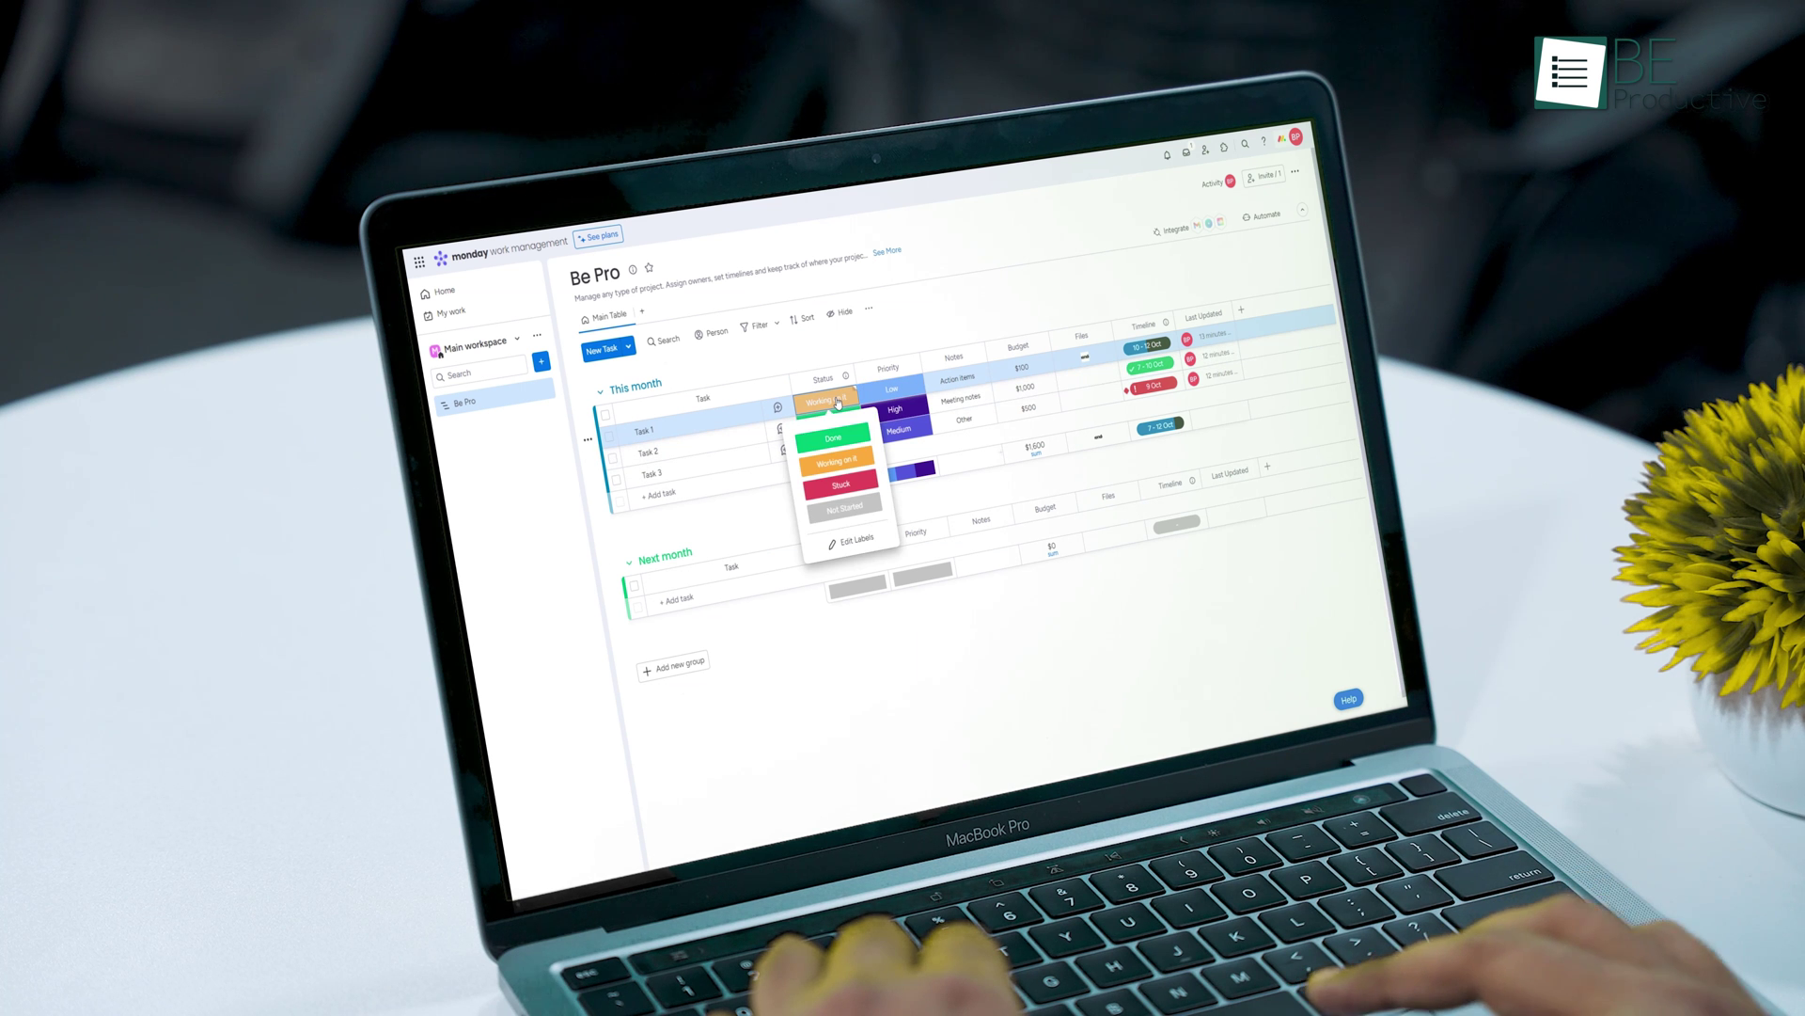
pyautogui.click(843, 446)
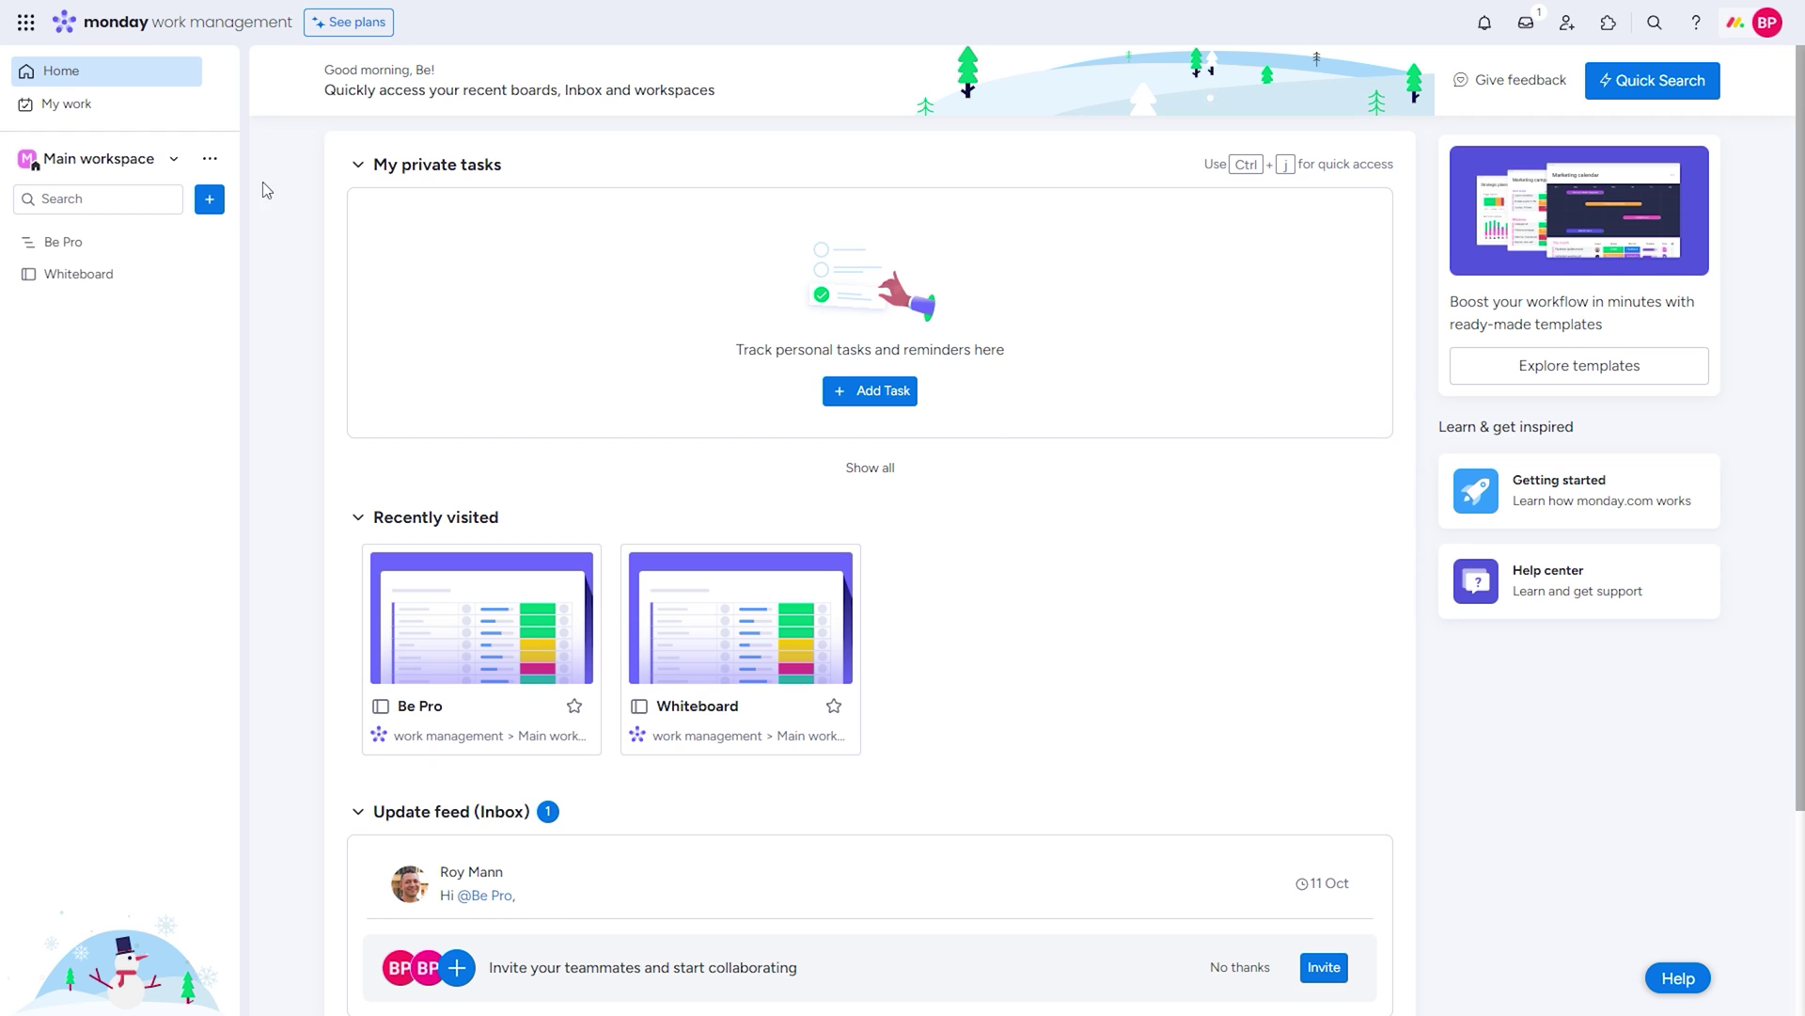
# Set New Task 3's timeline start to 14 Dec, then fill the sign-up e-mail from the saved address
pyautogui.click(166, 160)
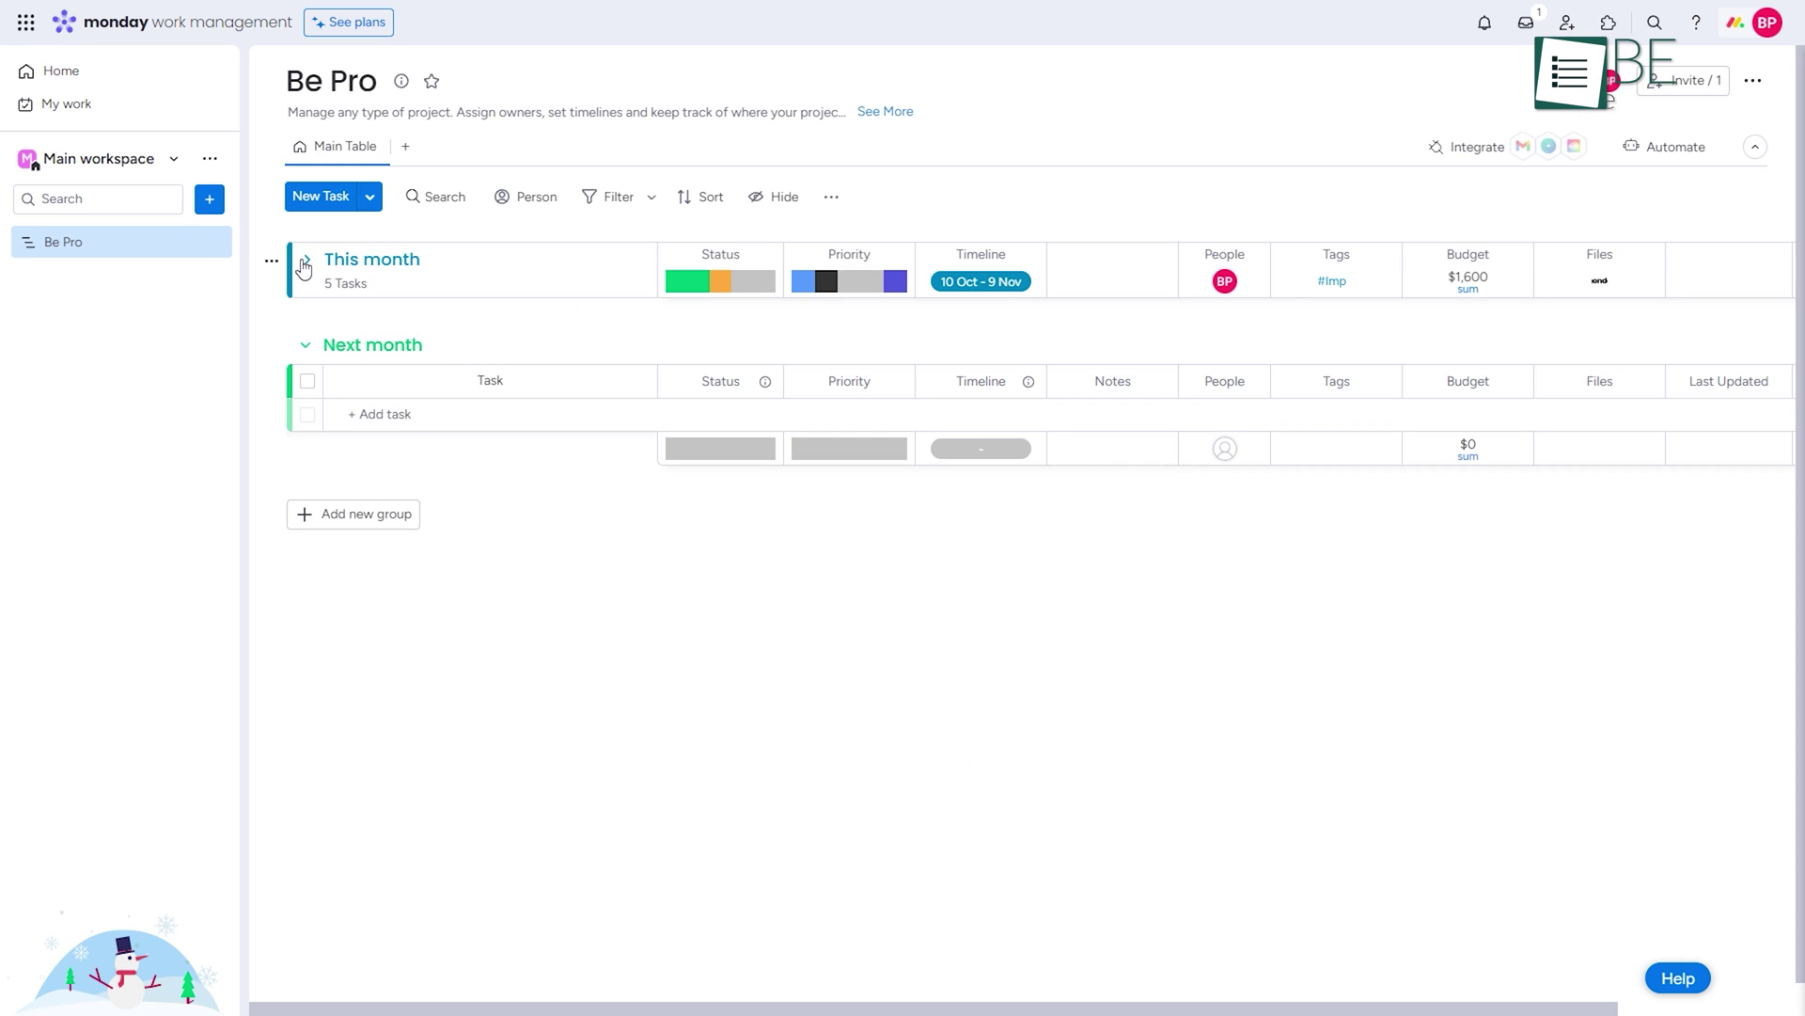
pyautogui.click(315, 371)
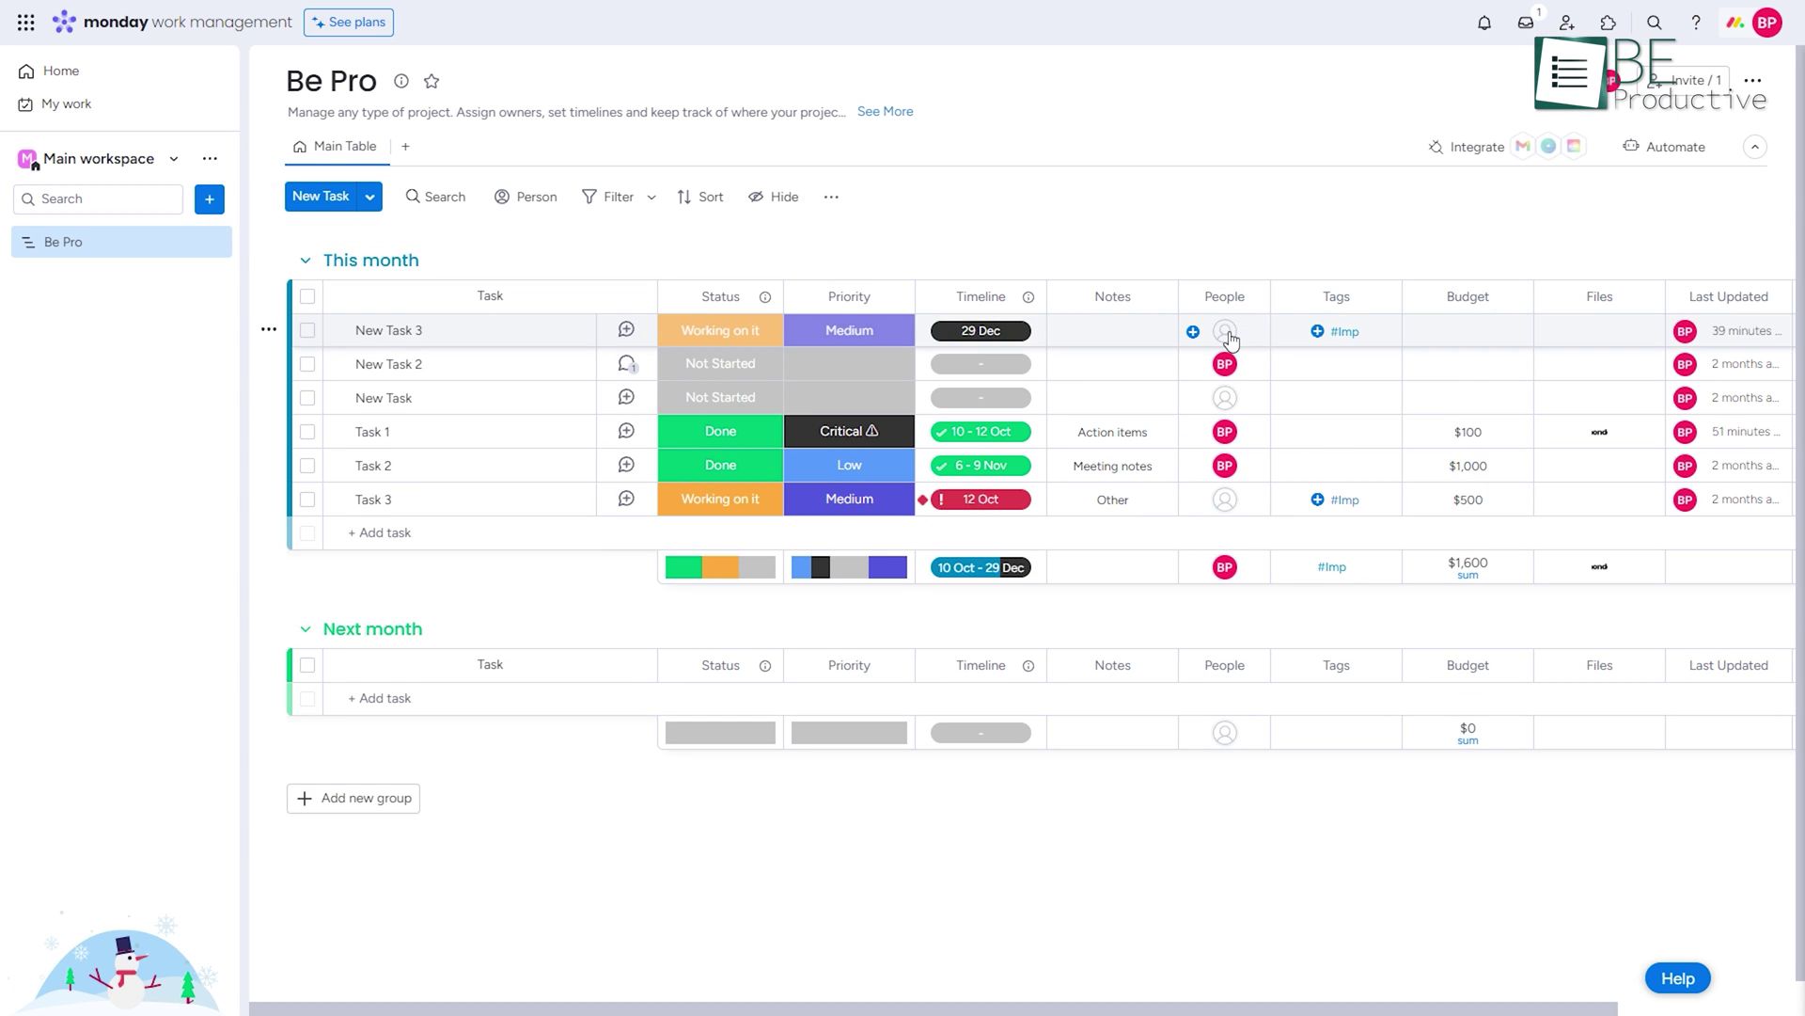
pyautogui.click(636, 339)
pyautogui.click(997, 339)
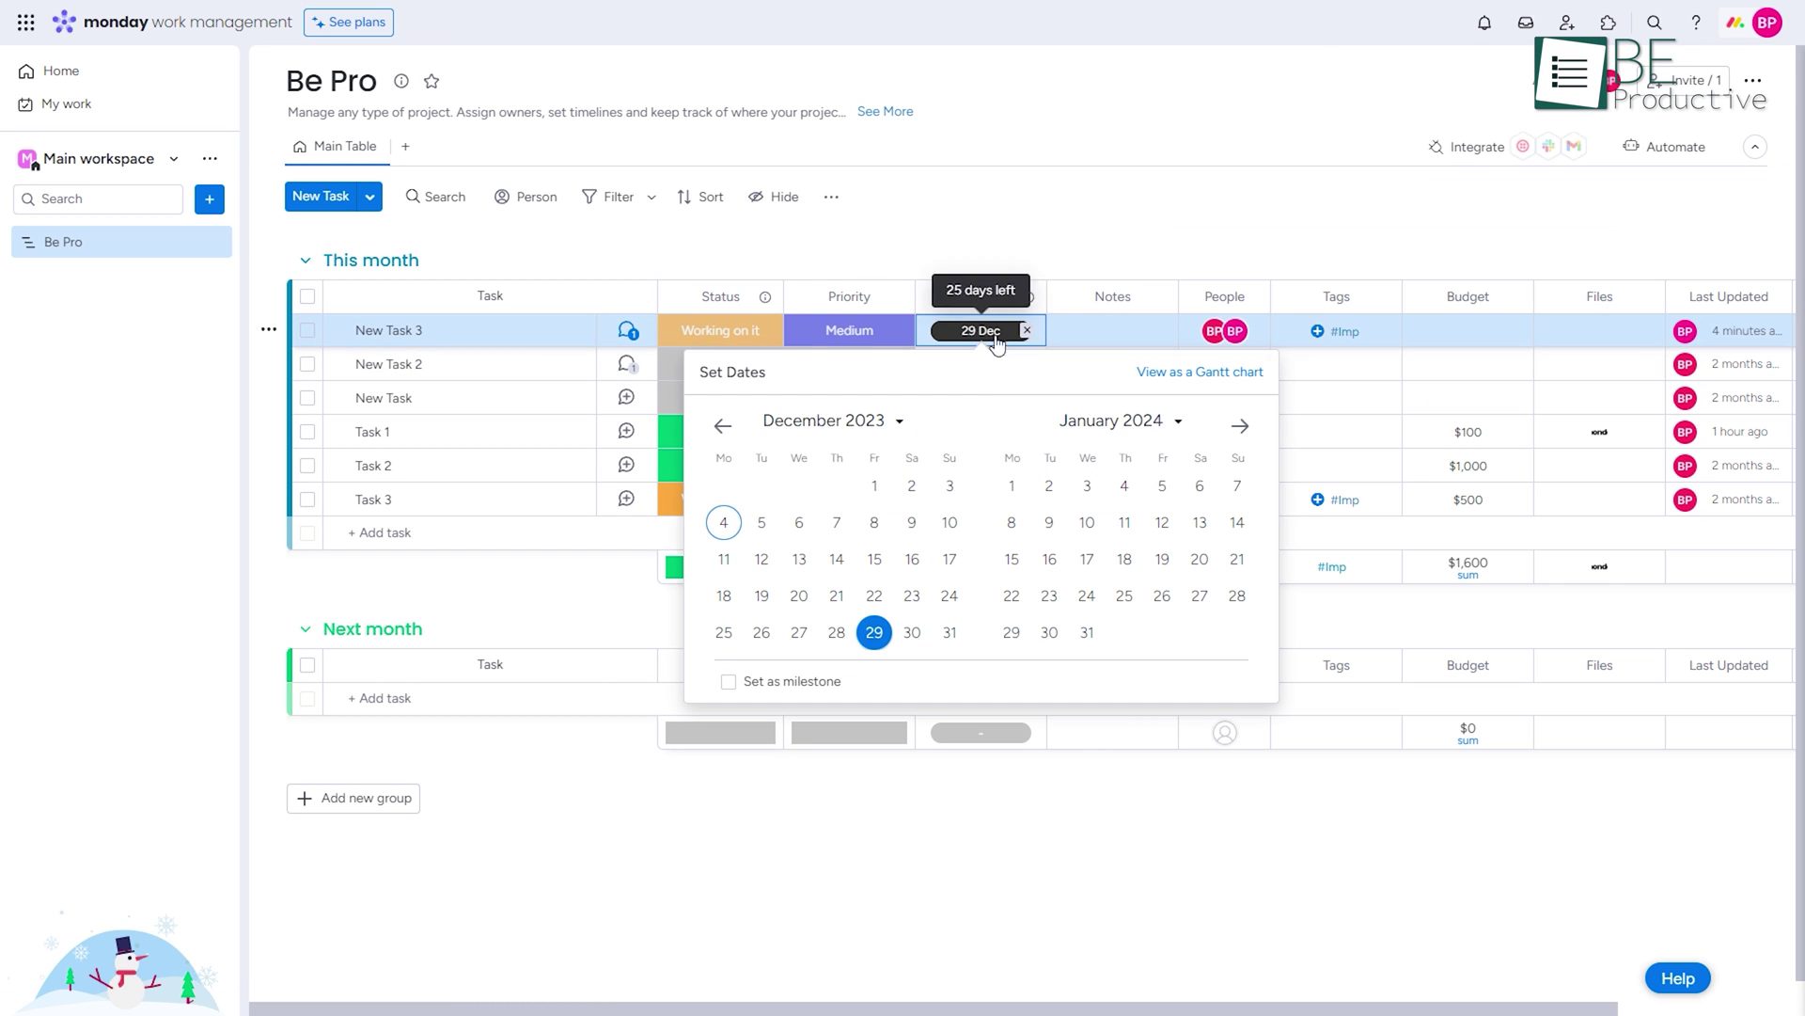
pyautogui.click(836, 561)
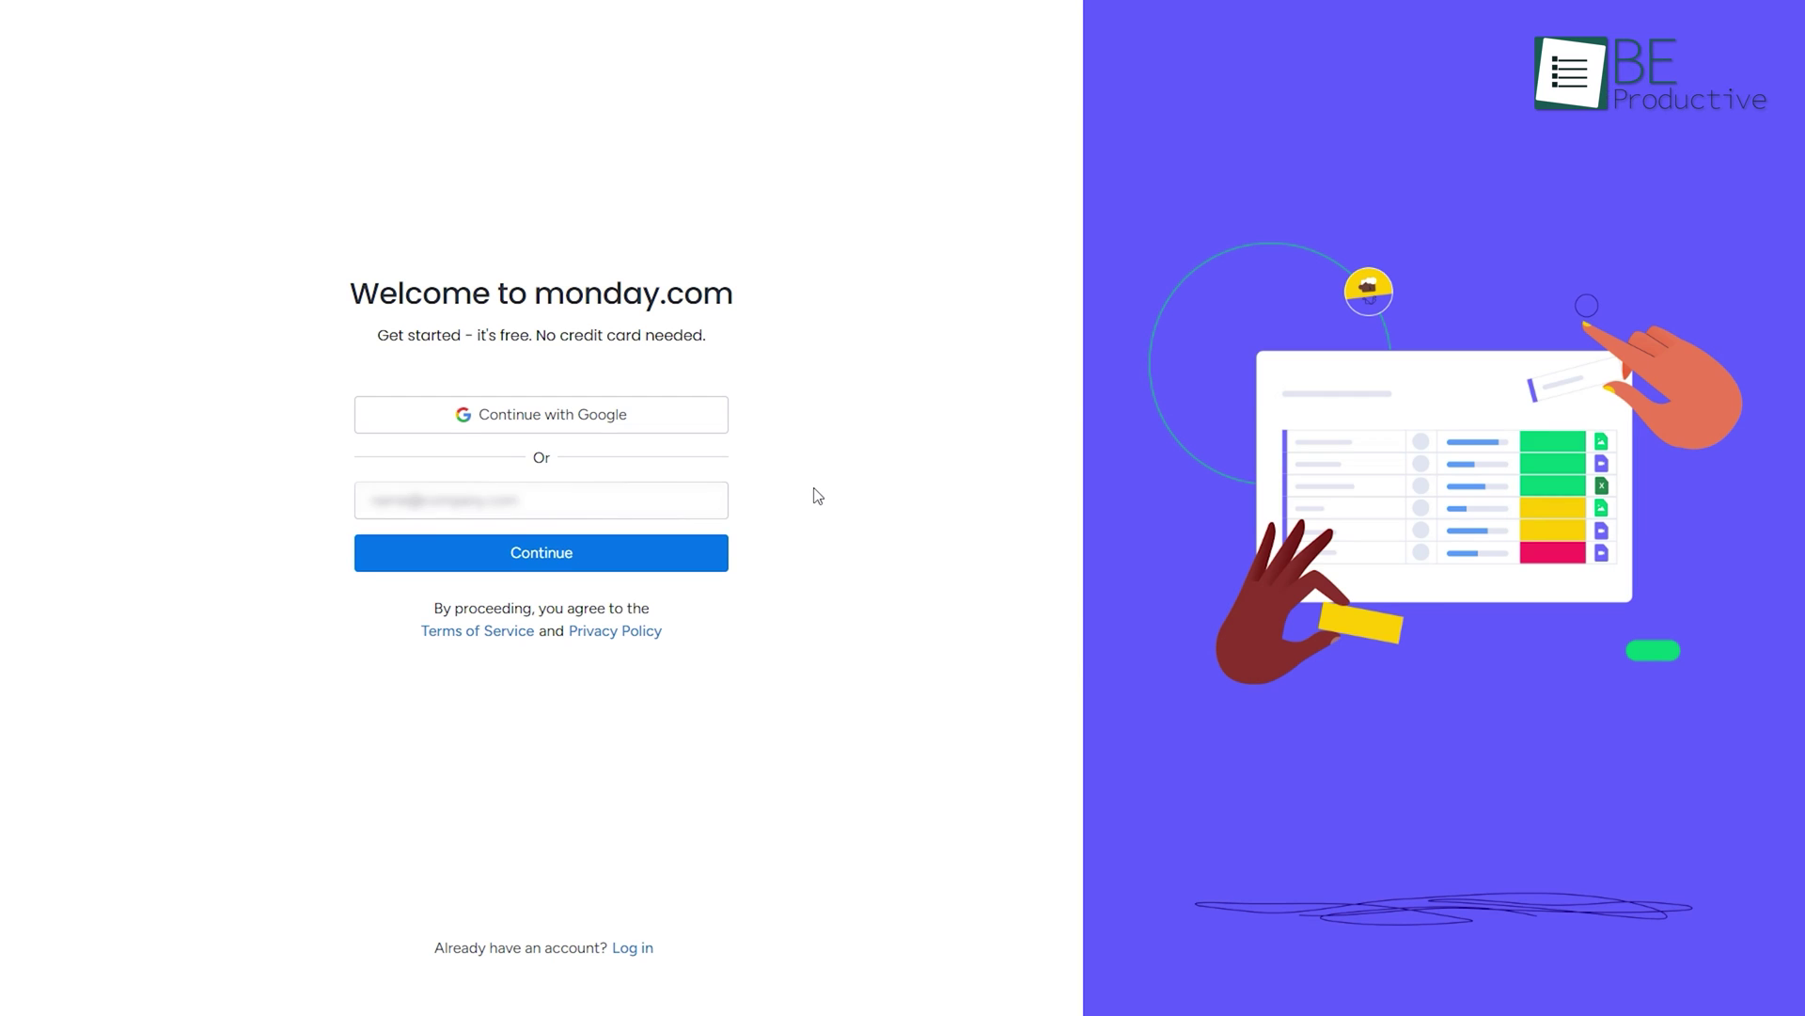
pyautogui.click(541, 499)
pyautogui.click(499, 545)
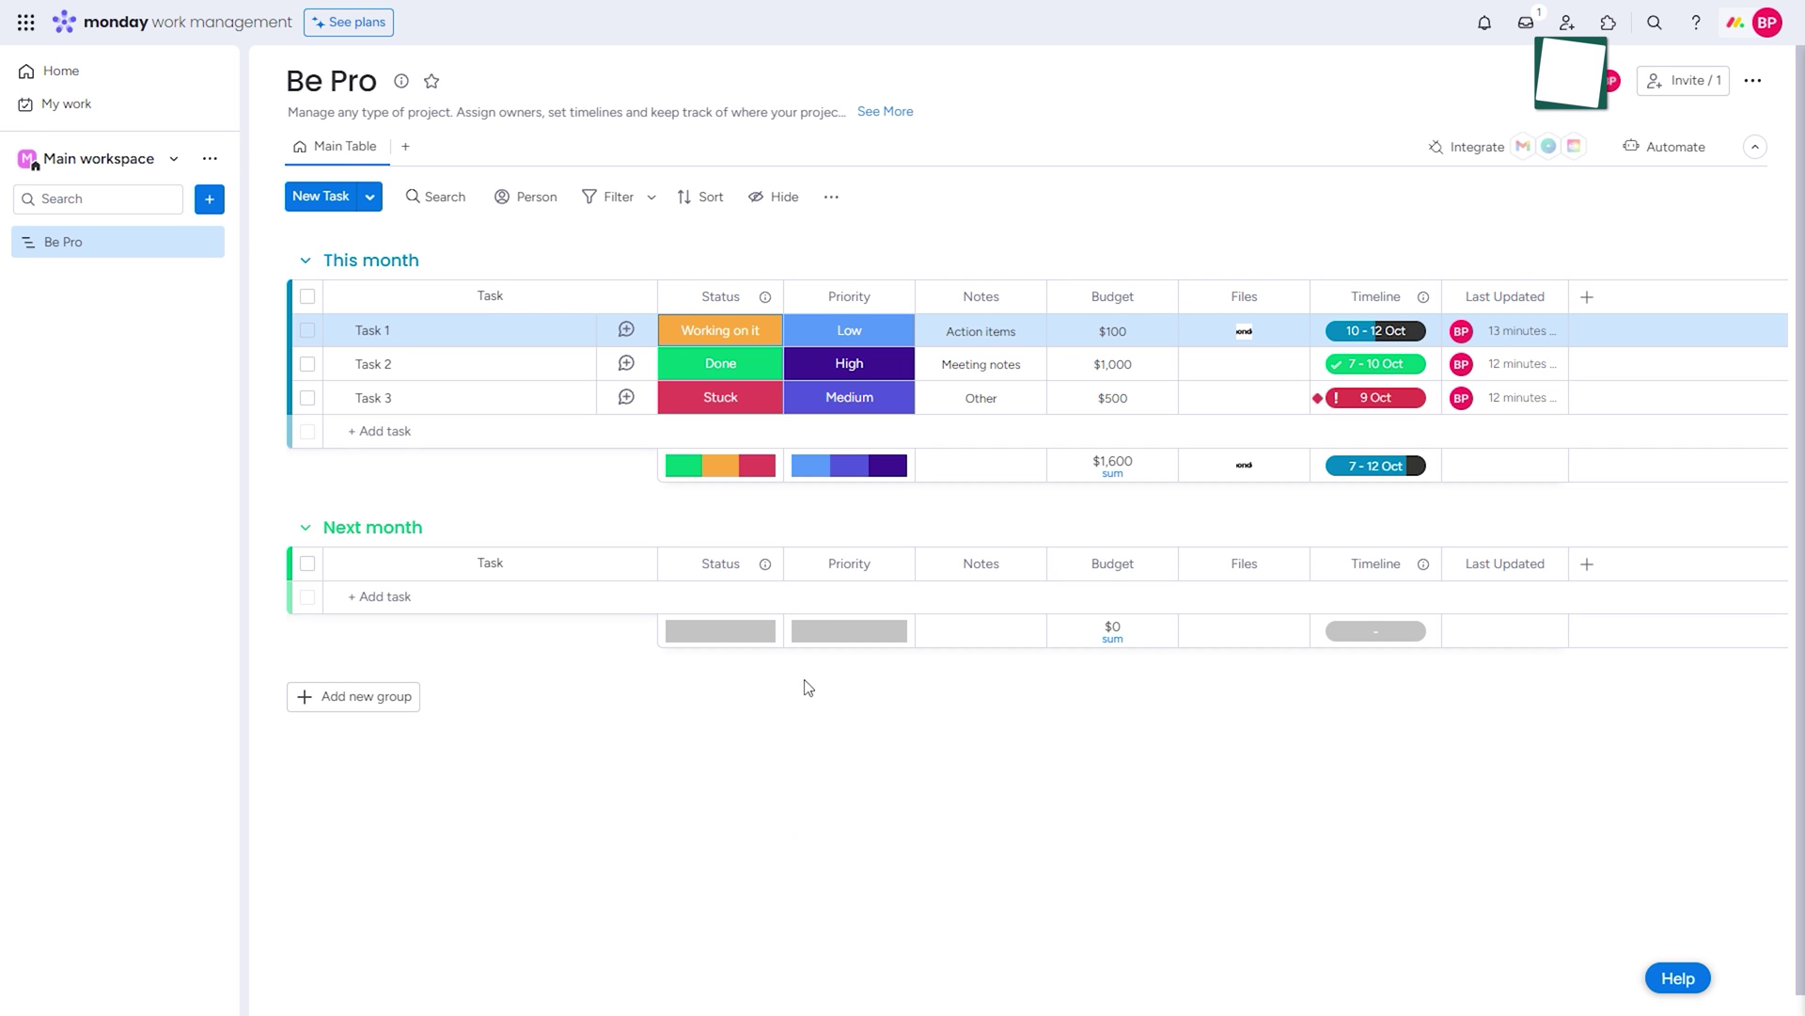
# Change Task 1's status from Working on it to Done
pyautogui.click(741, 336)
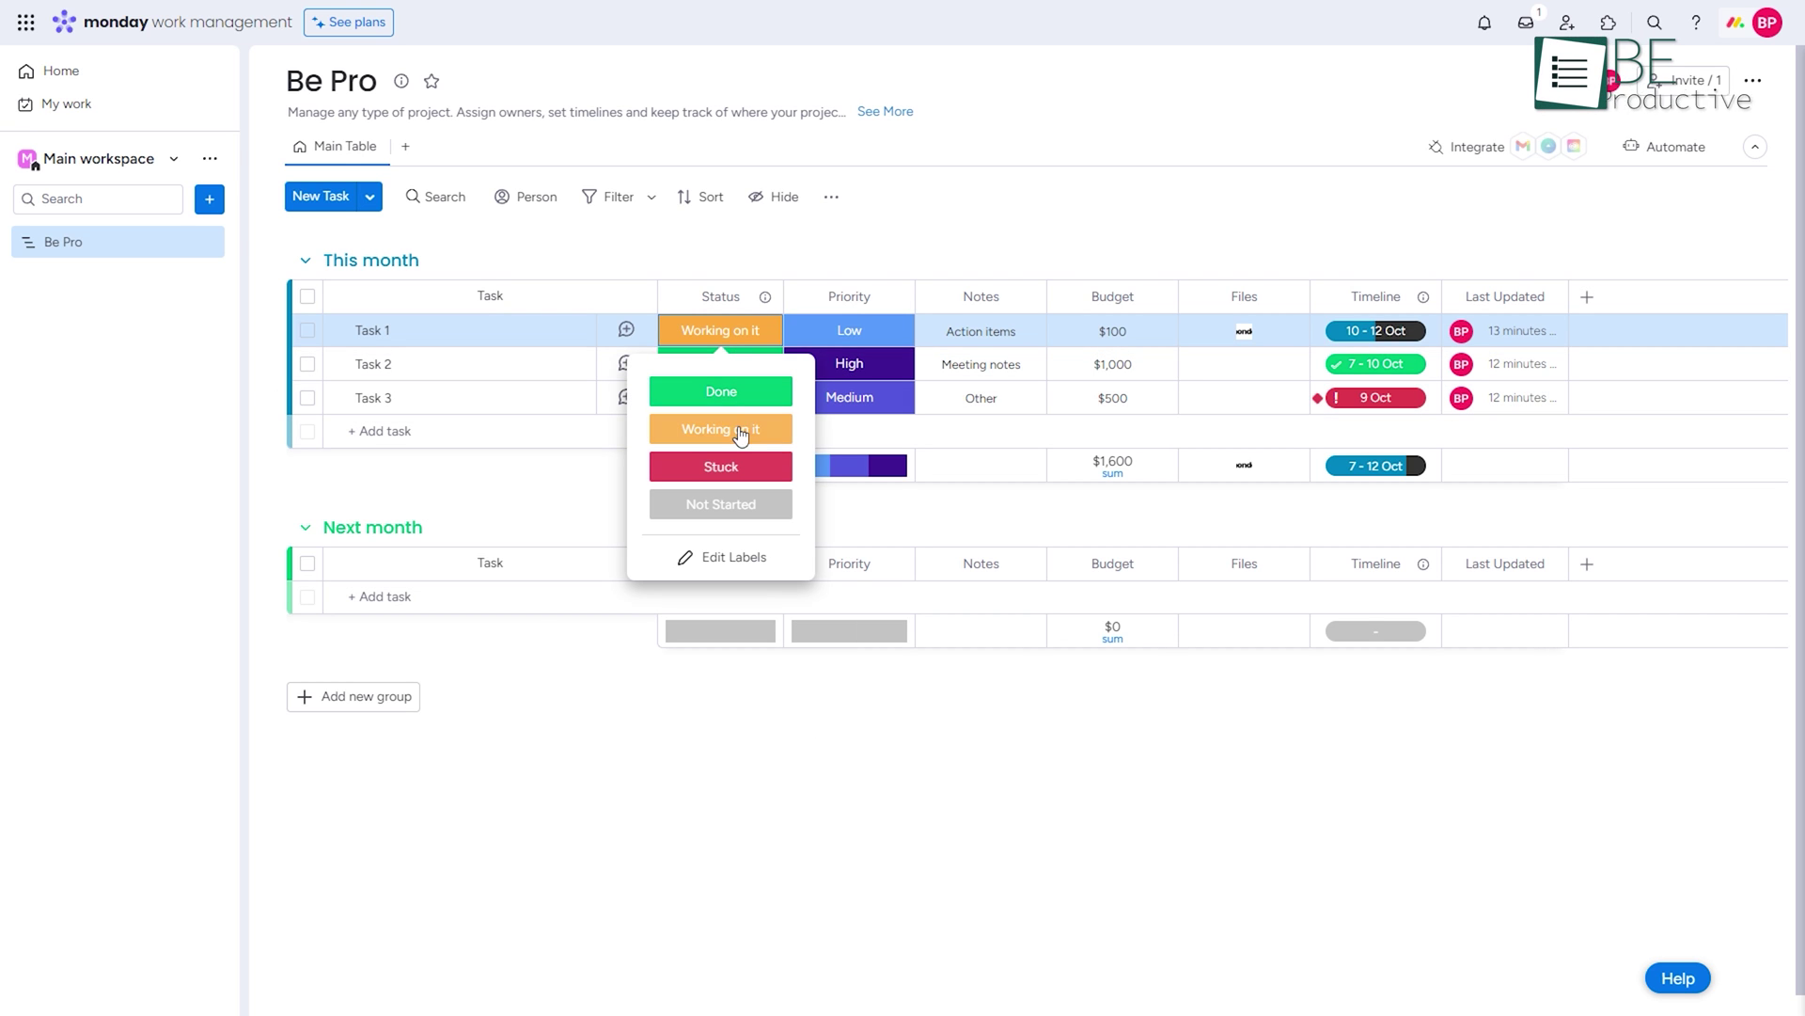
pyautogui.click(736, 407)
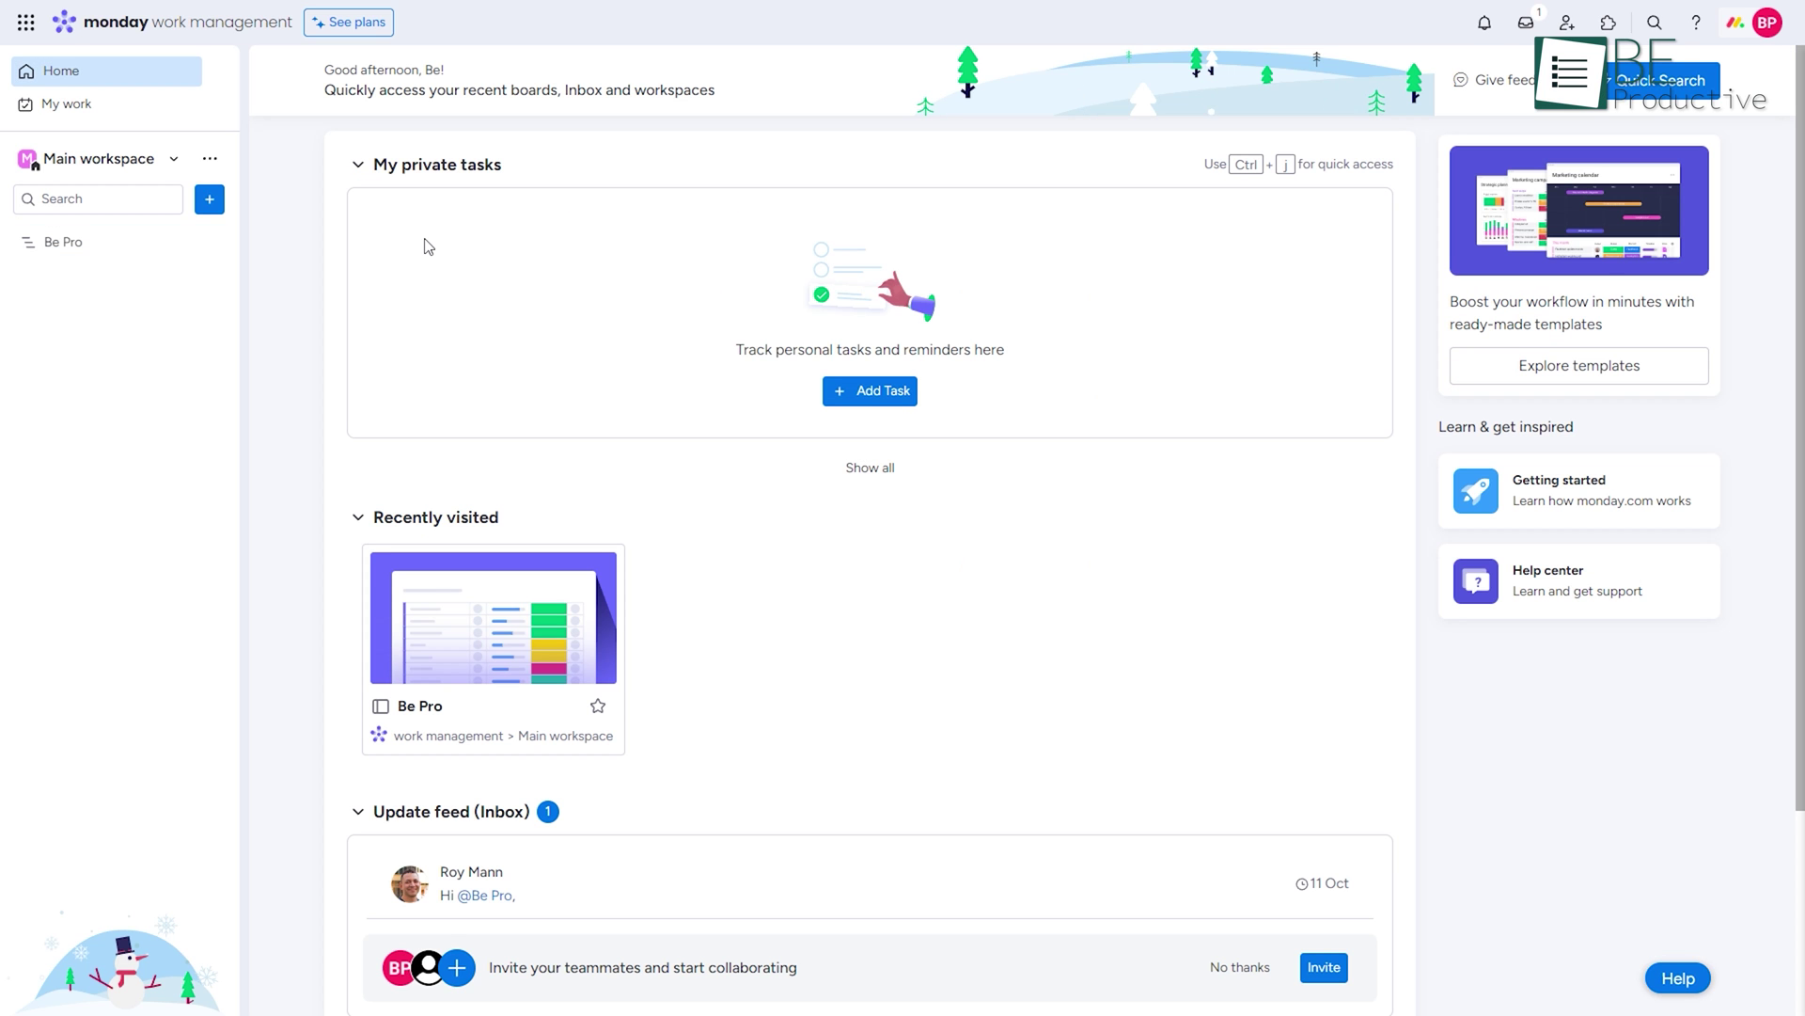
# Open the Be Pro board, expand This month, and undo Task 1's person assignment
pyautogui.click(462, 646)
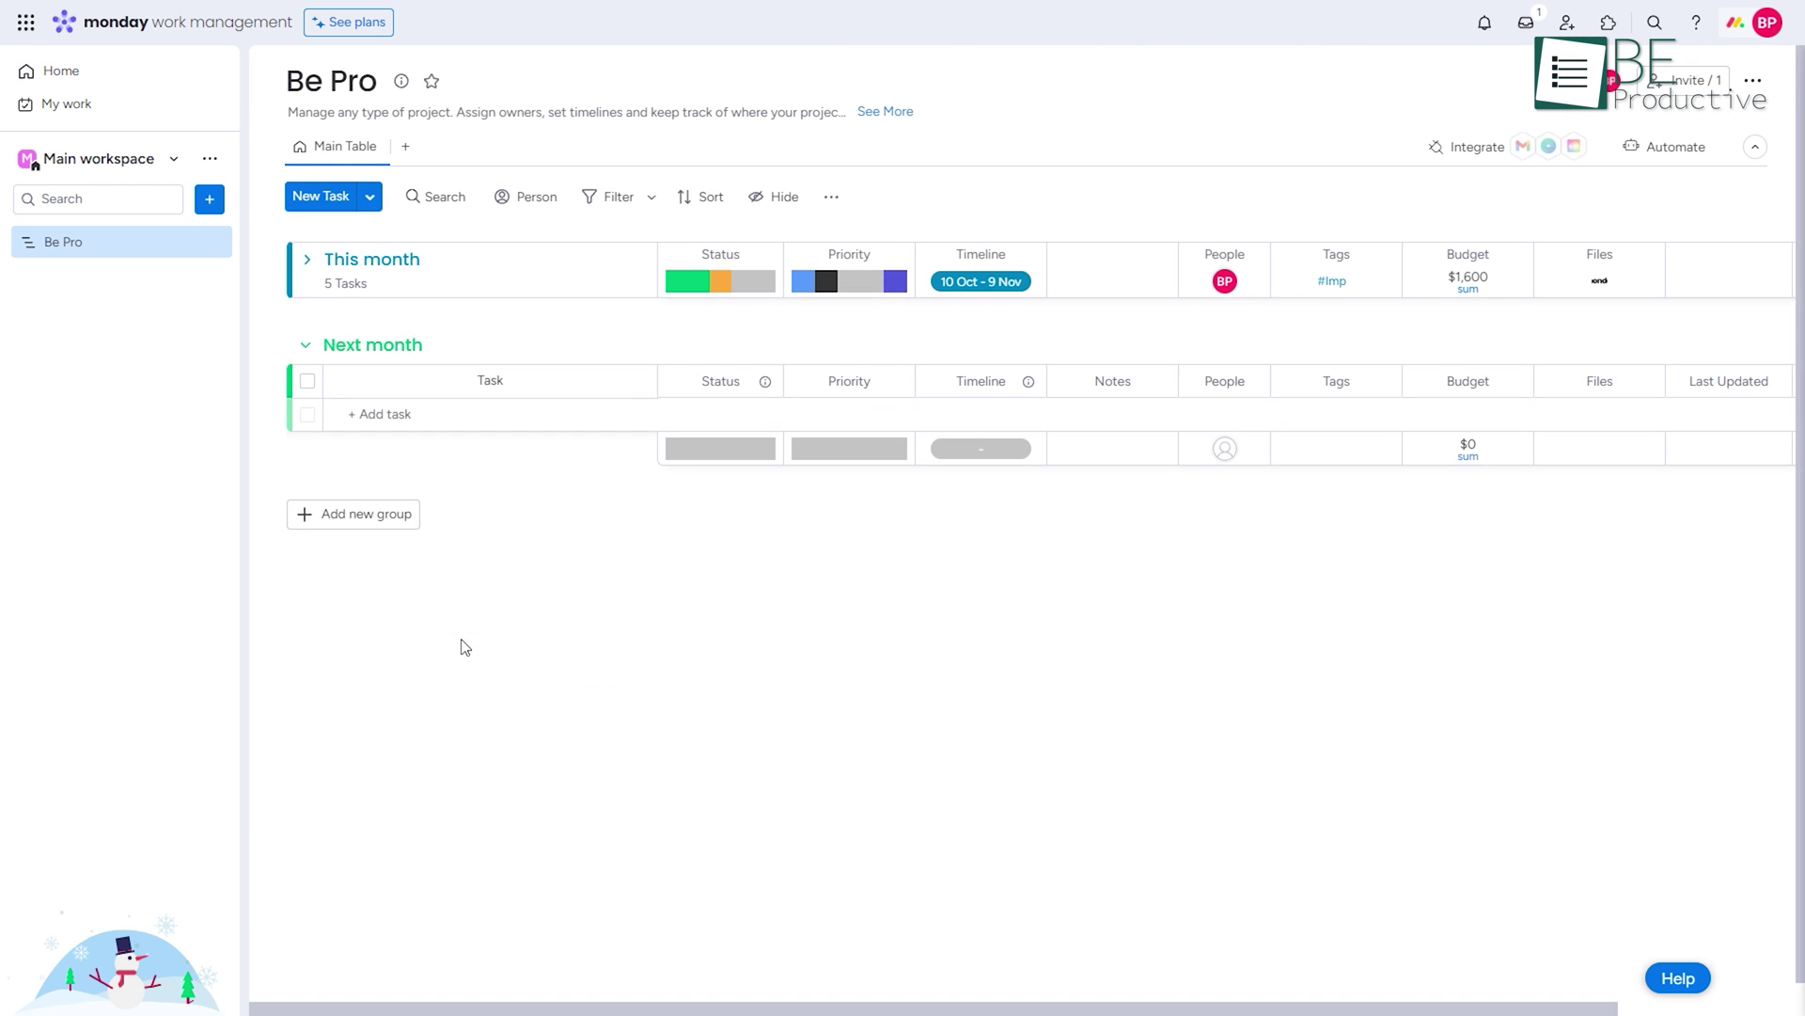
pyautogui.click(307, 266)
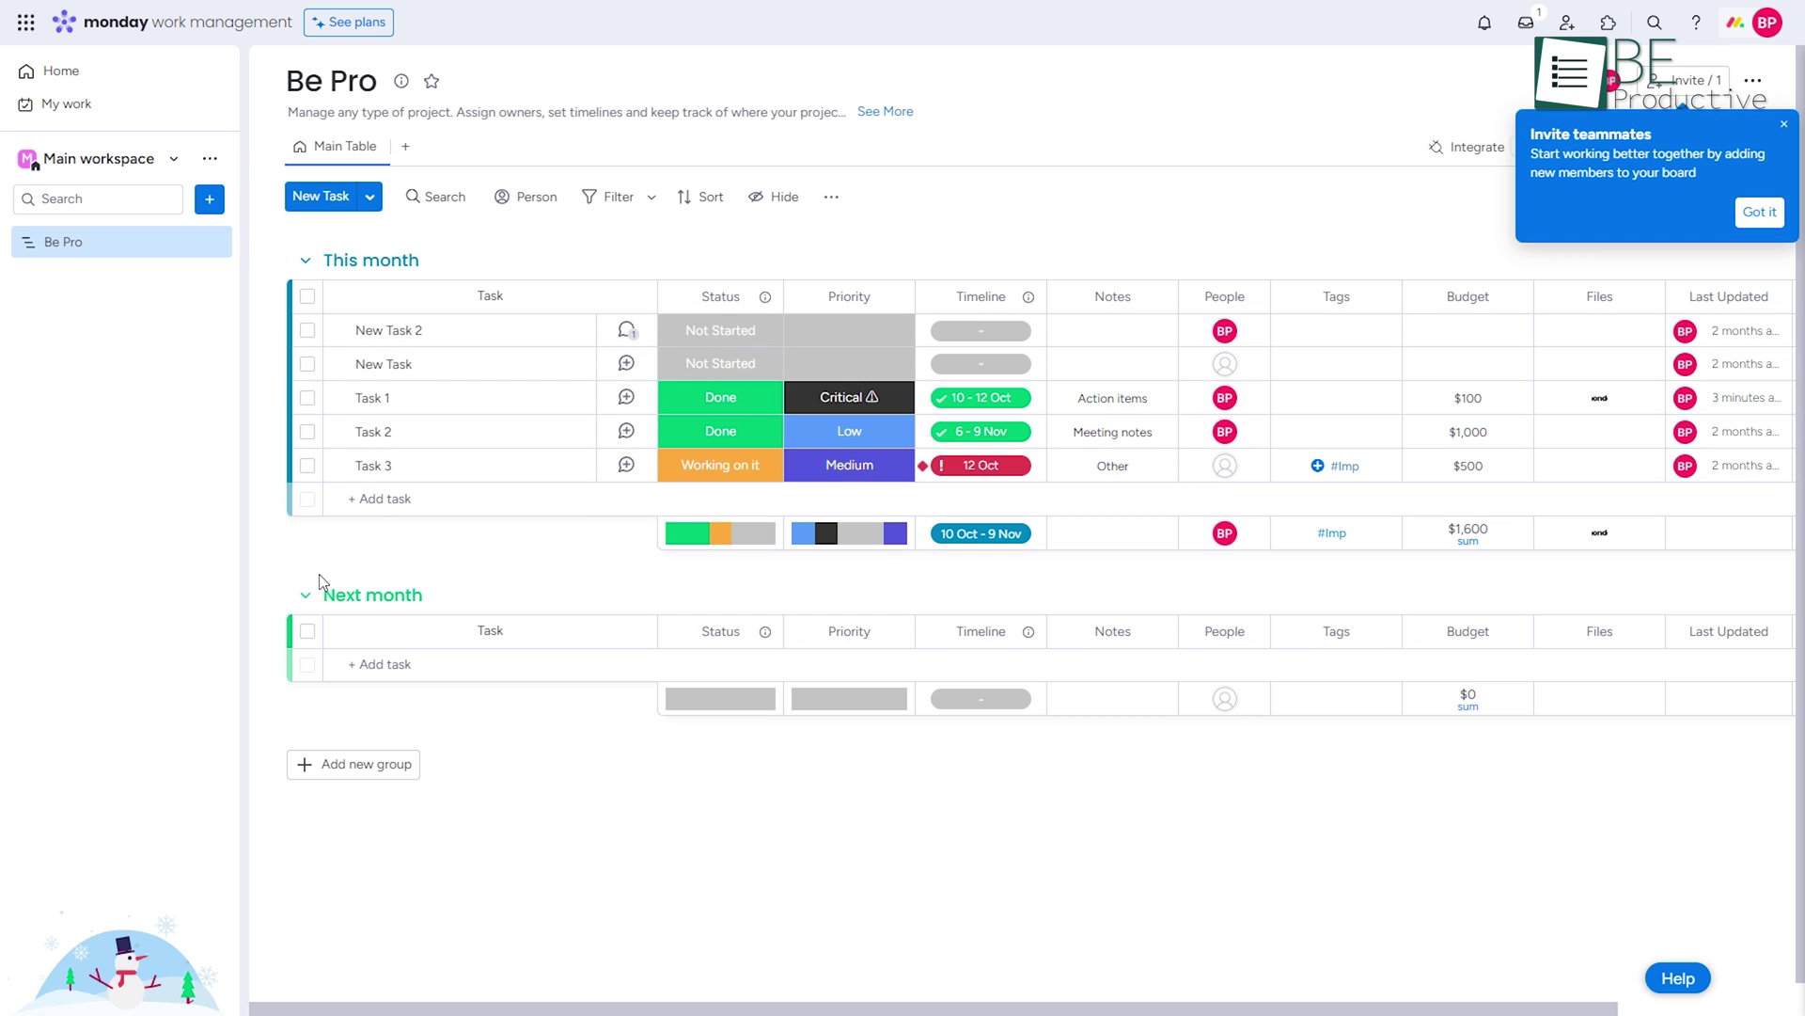
pyautogui.hotkey('ctrl', 'z')
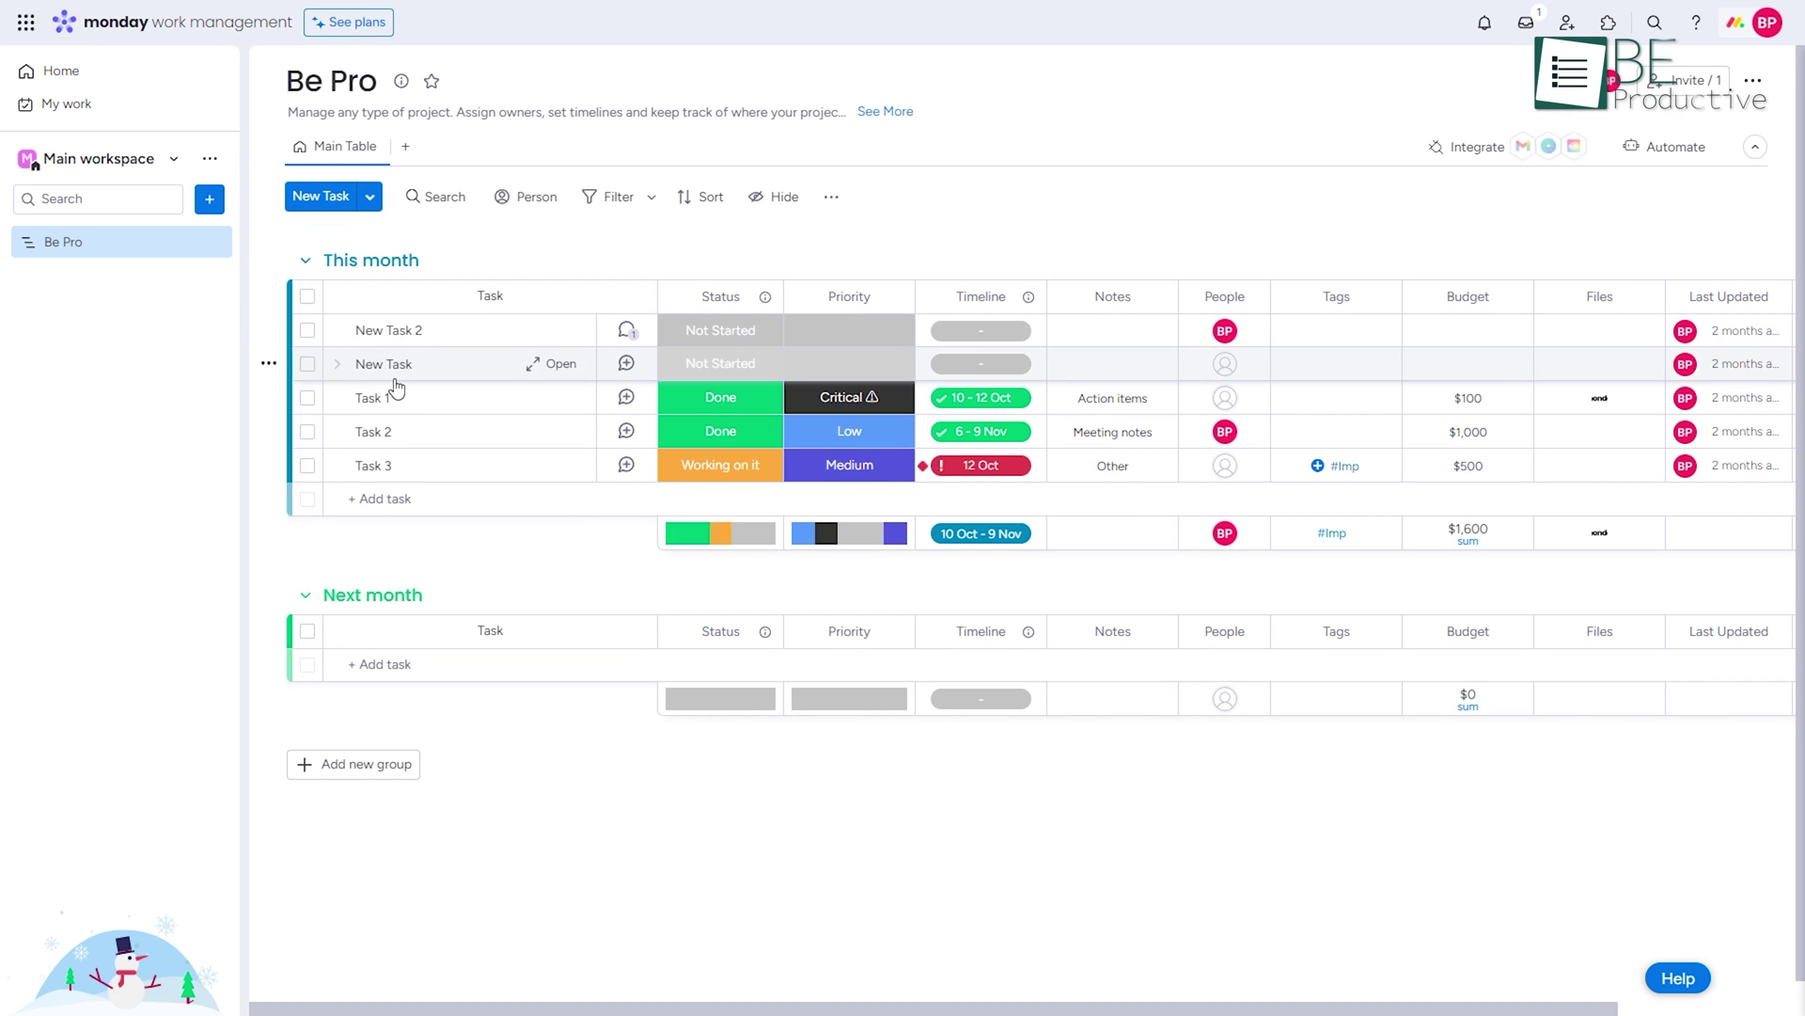
# Assign yourself to Task 1 and add New Task 3 under This month
pyautogui.click(1232, 401)
pyautogui.click(1138, 530)
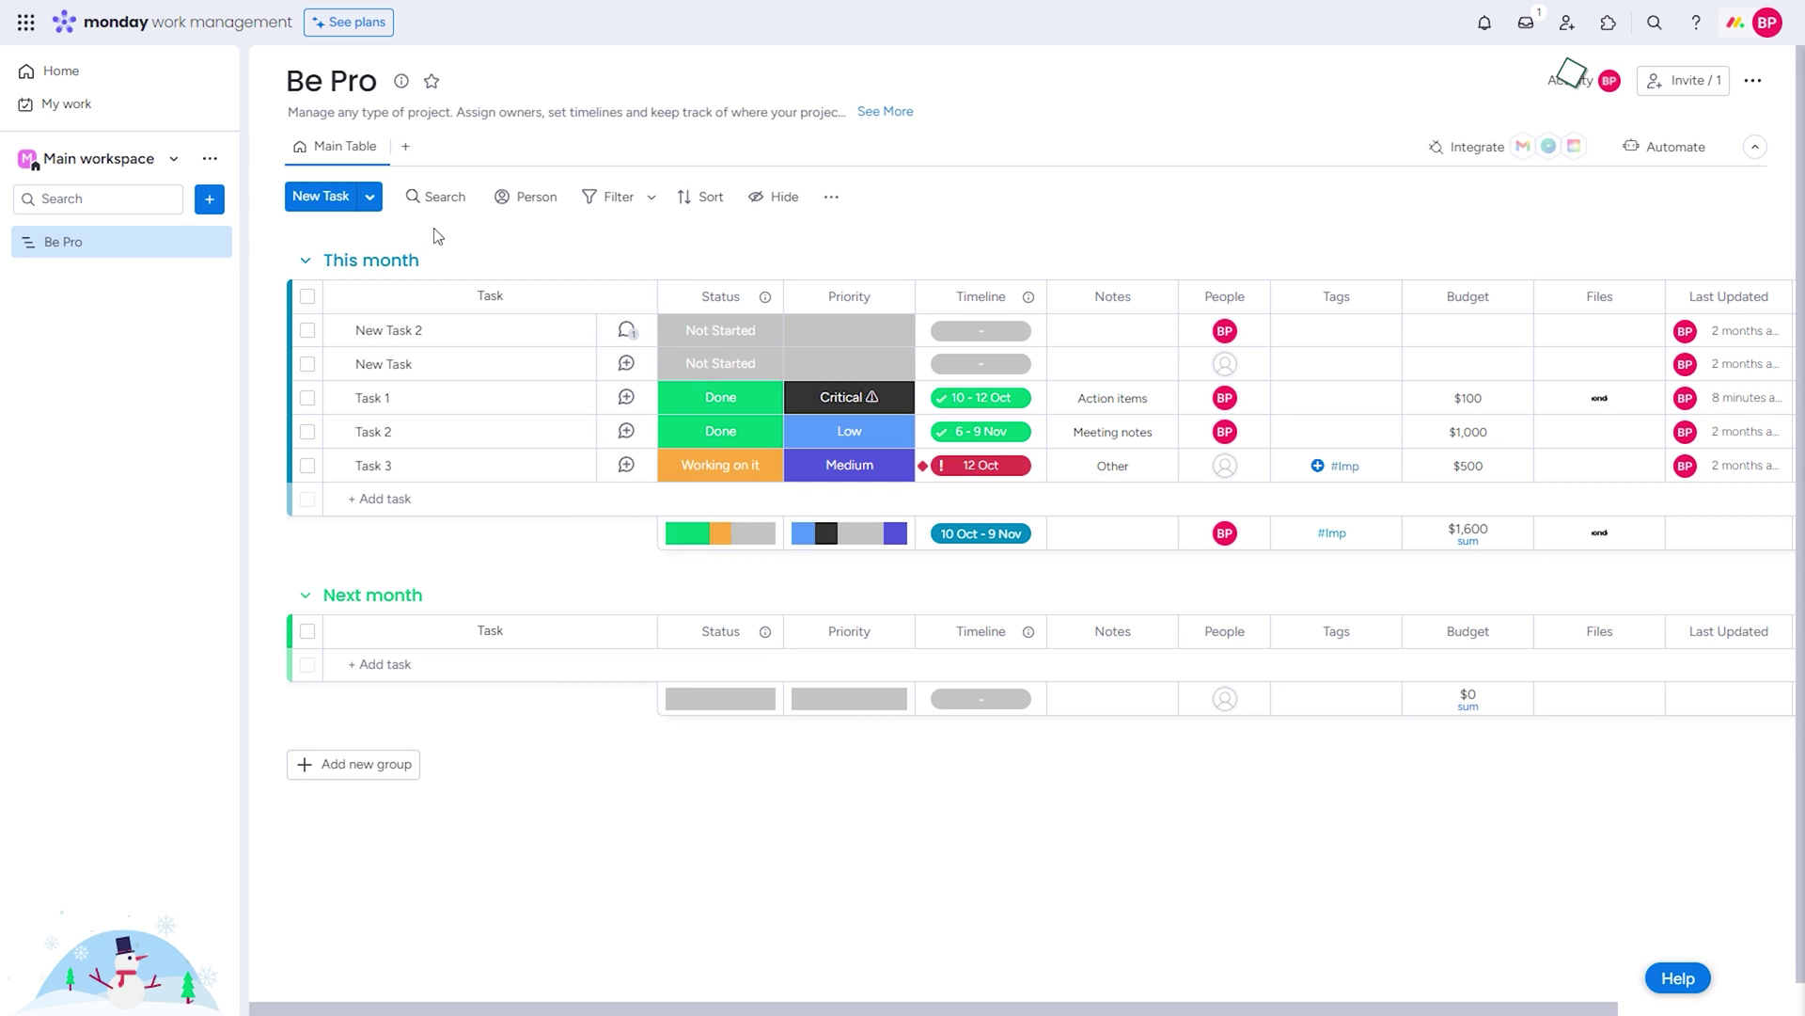
pyautogui.click(341, 199)
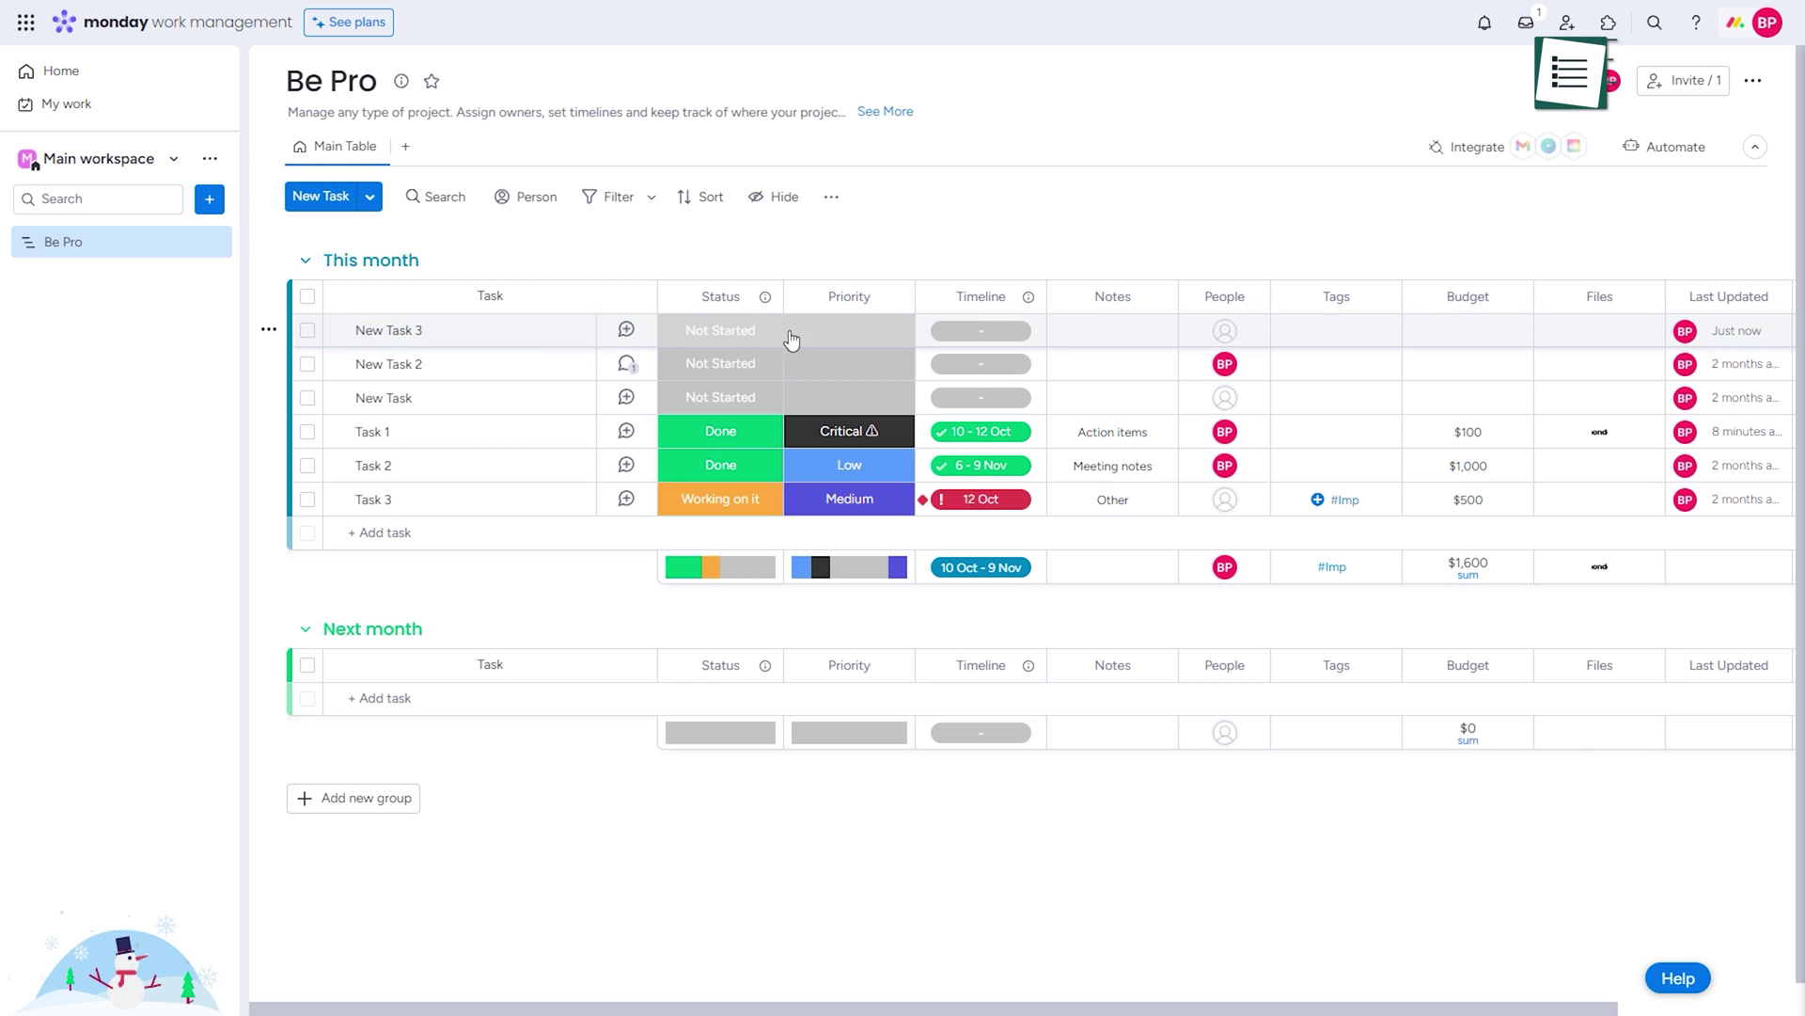
pyautogui.click(741, 337)
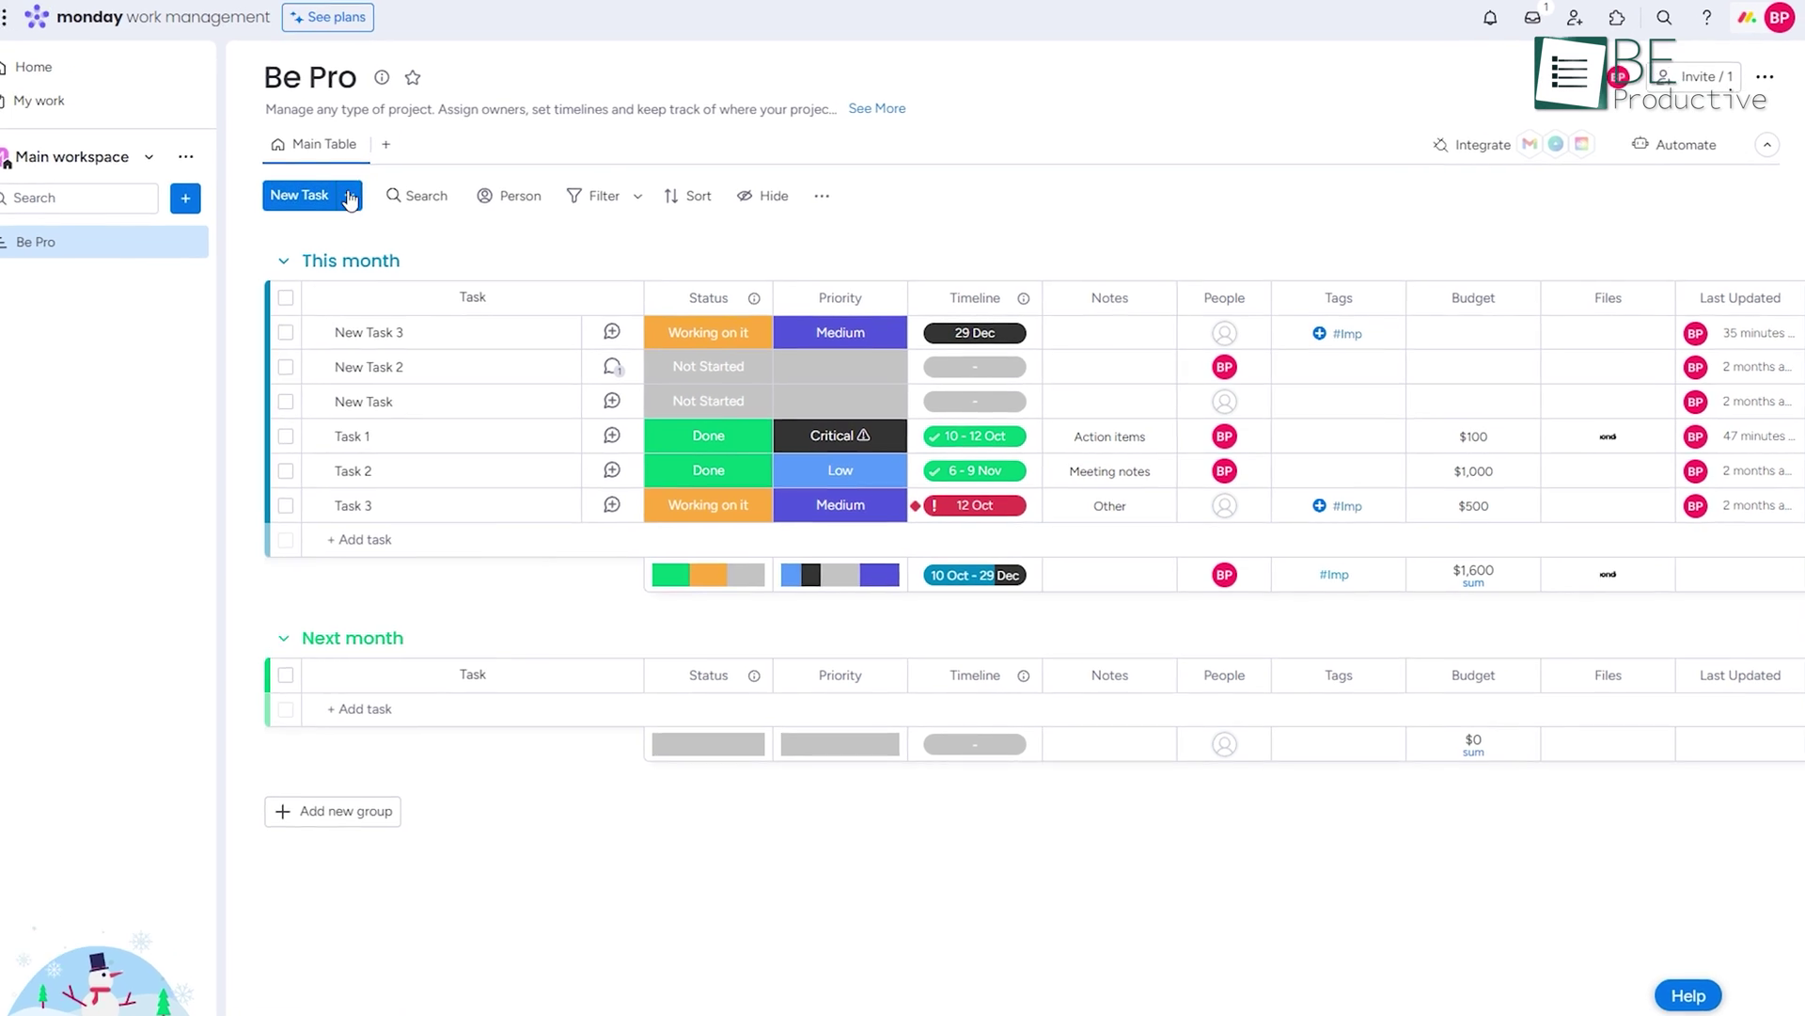
pyautogui.click(406, 147)
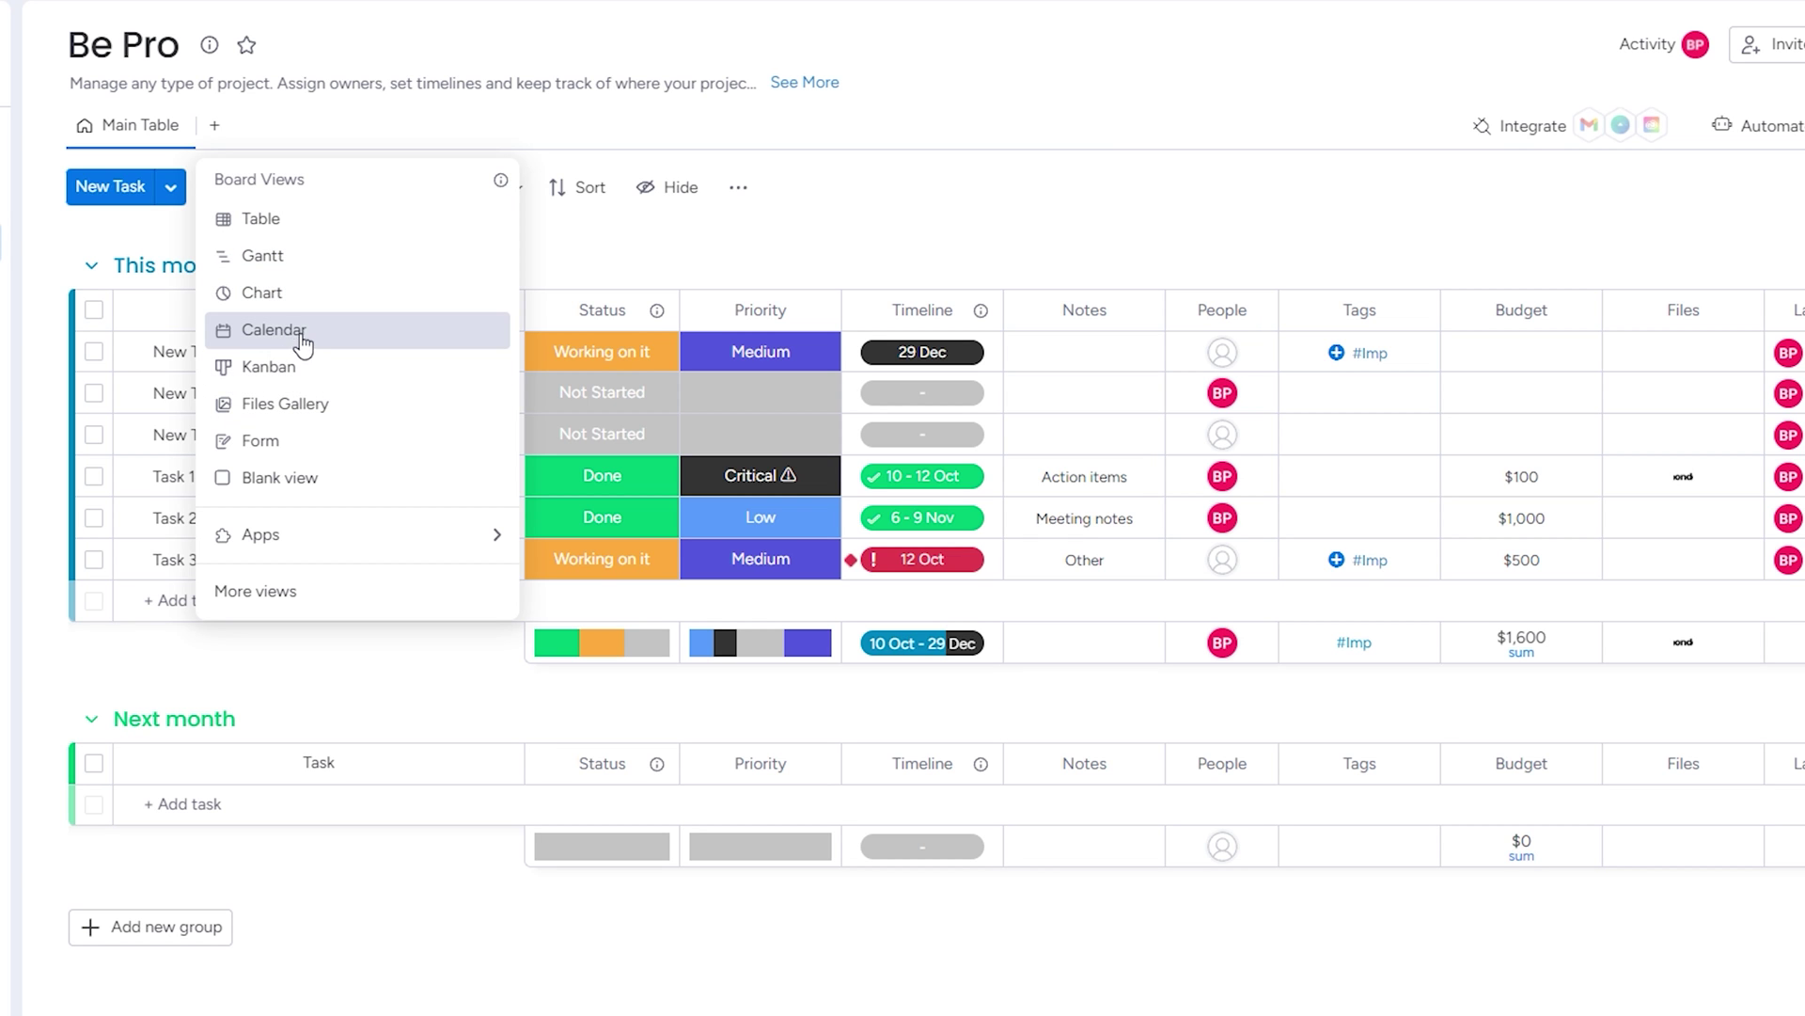
pyautogui.click(274, 330)
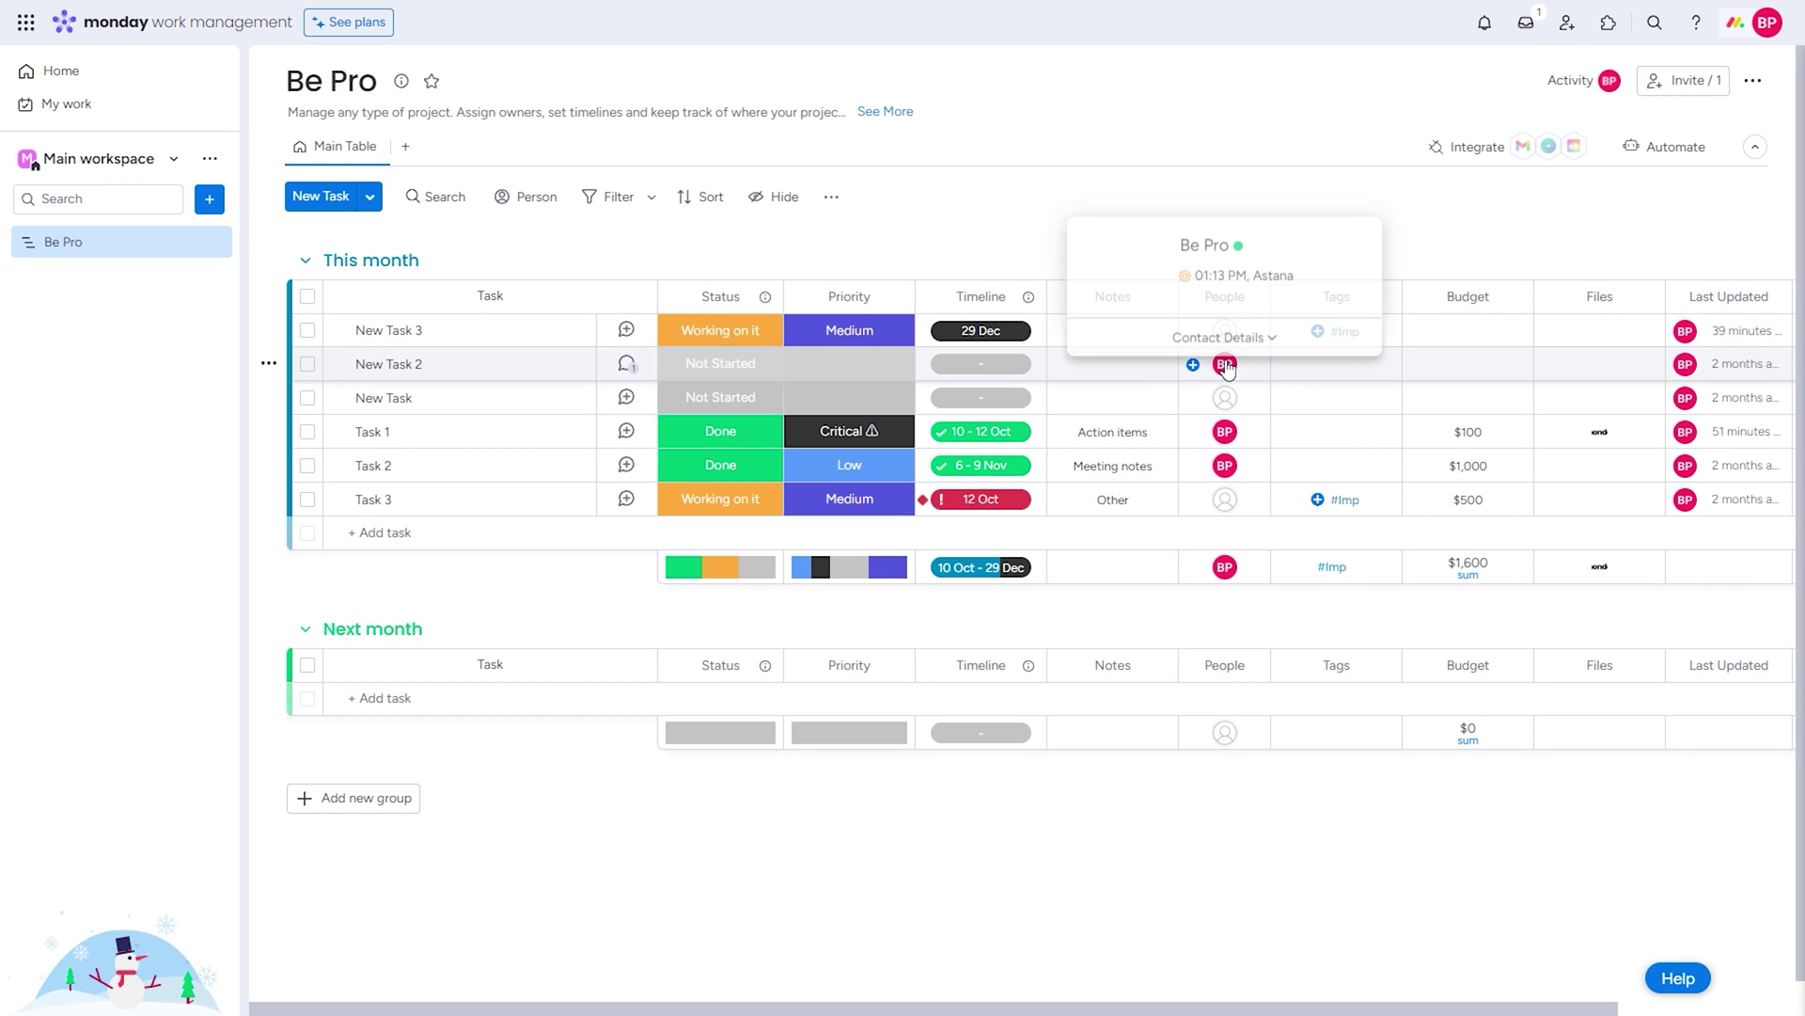
pyautogui.moveTo(1232, 371)
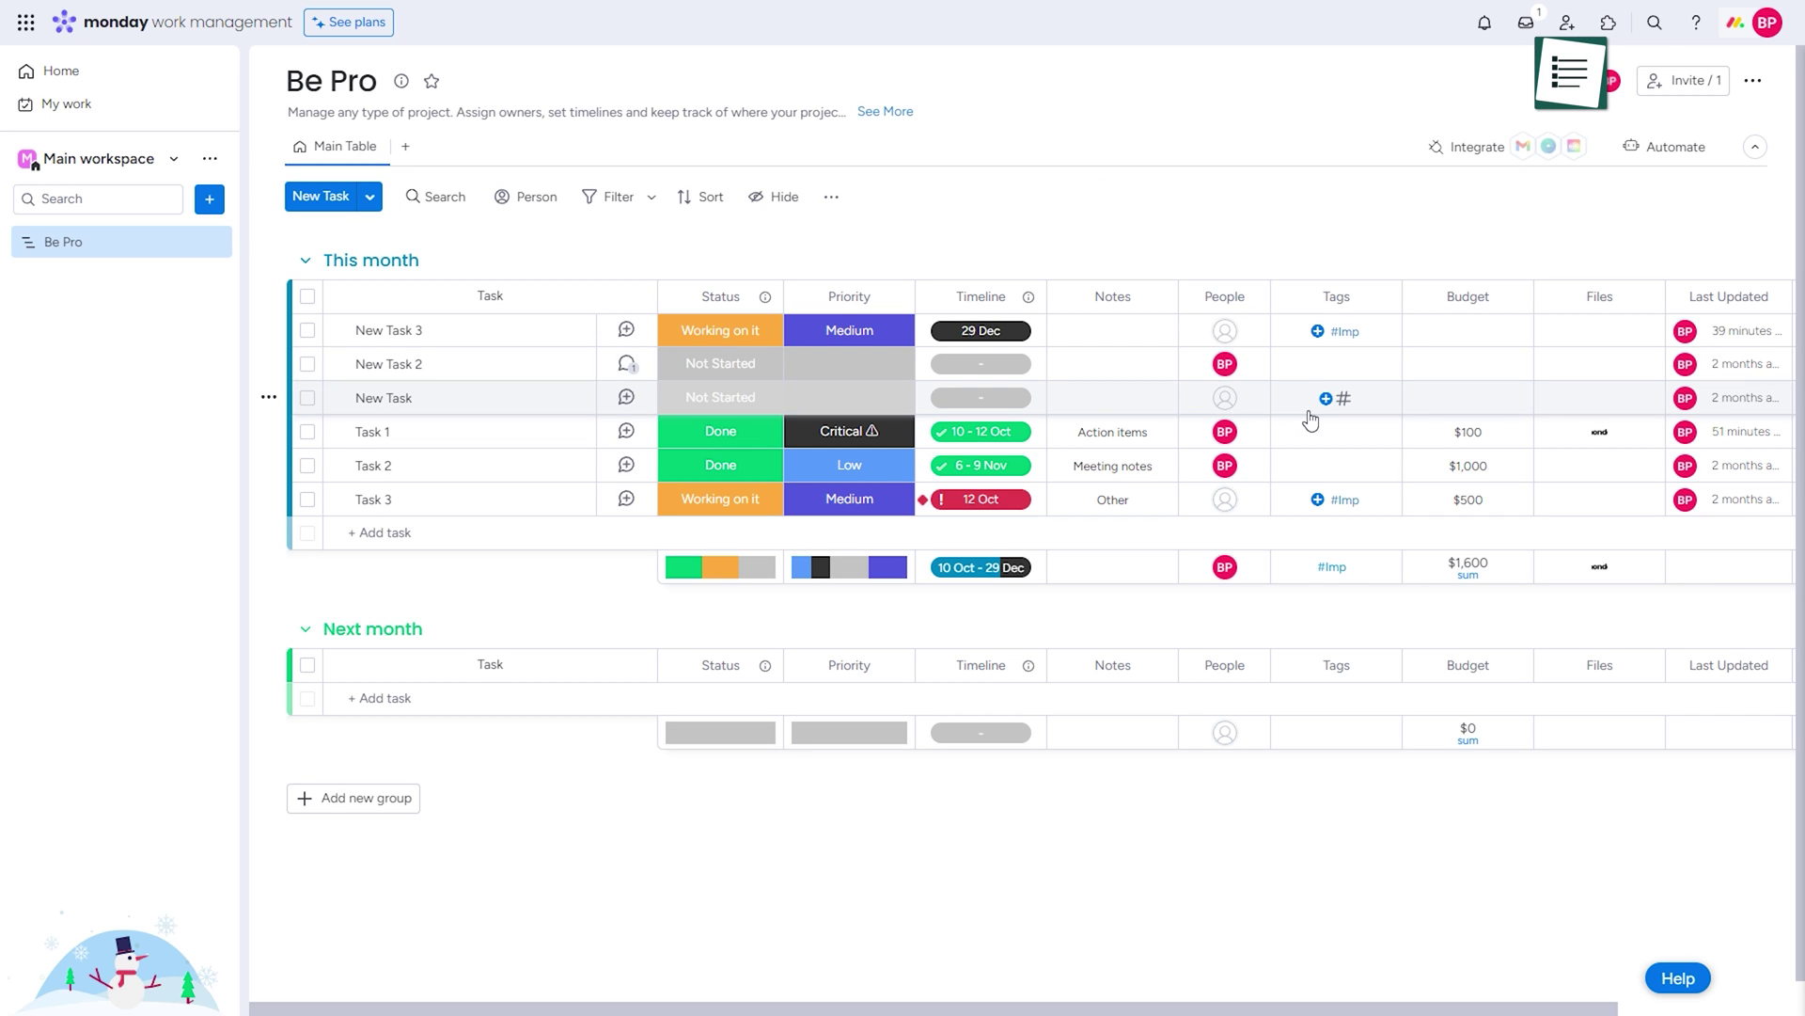
pyautogui.click(627, 329)
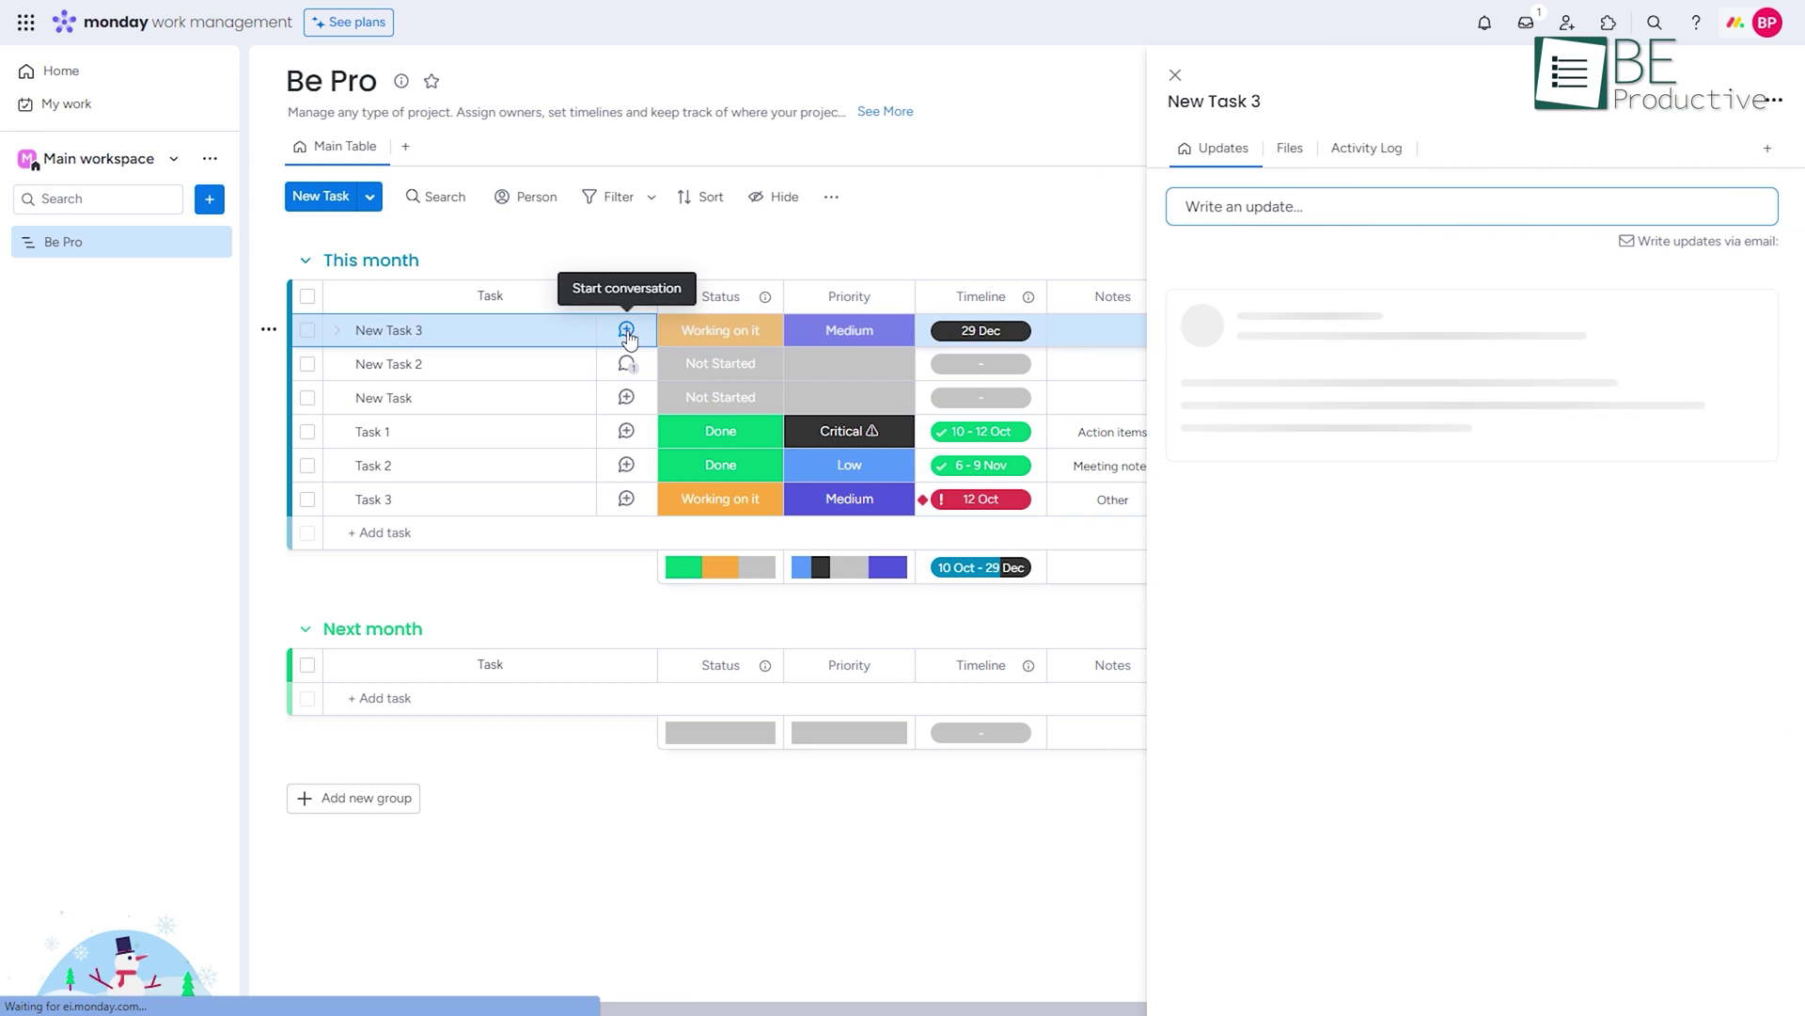
pyautogui.click(1244, 207)
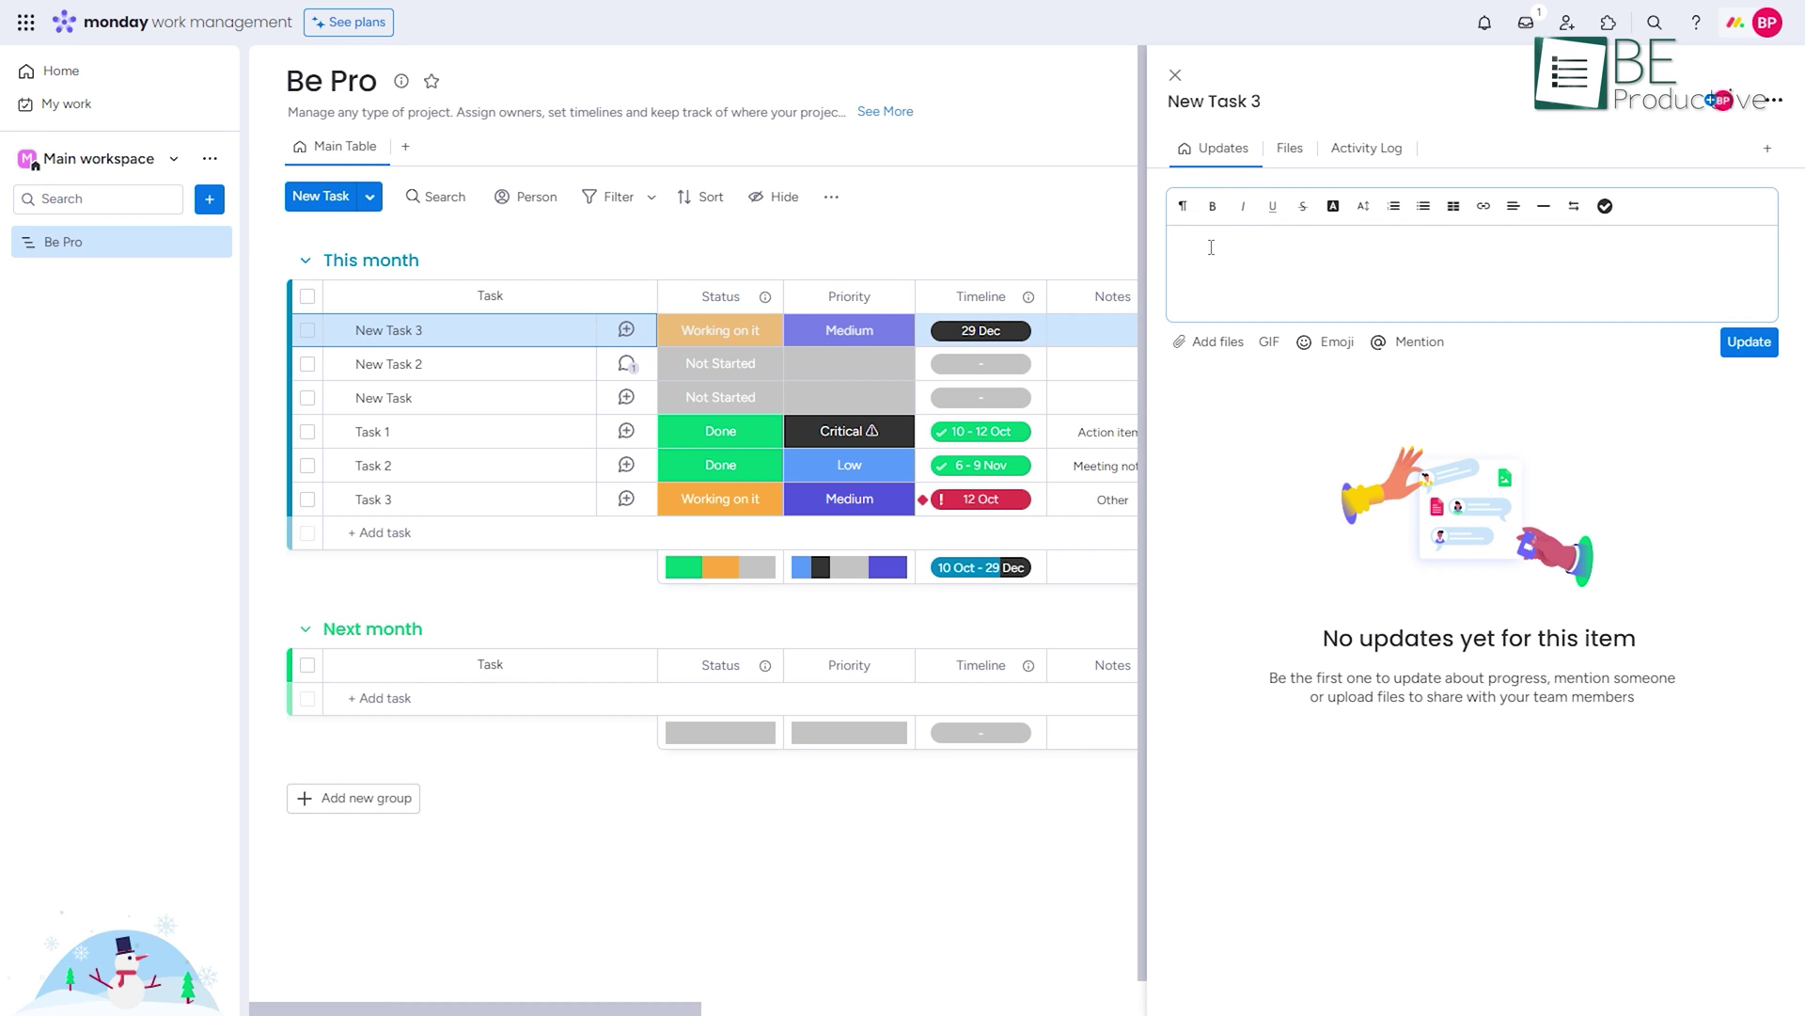
pyautogui.click(1767, 347)
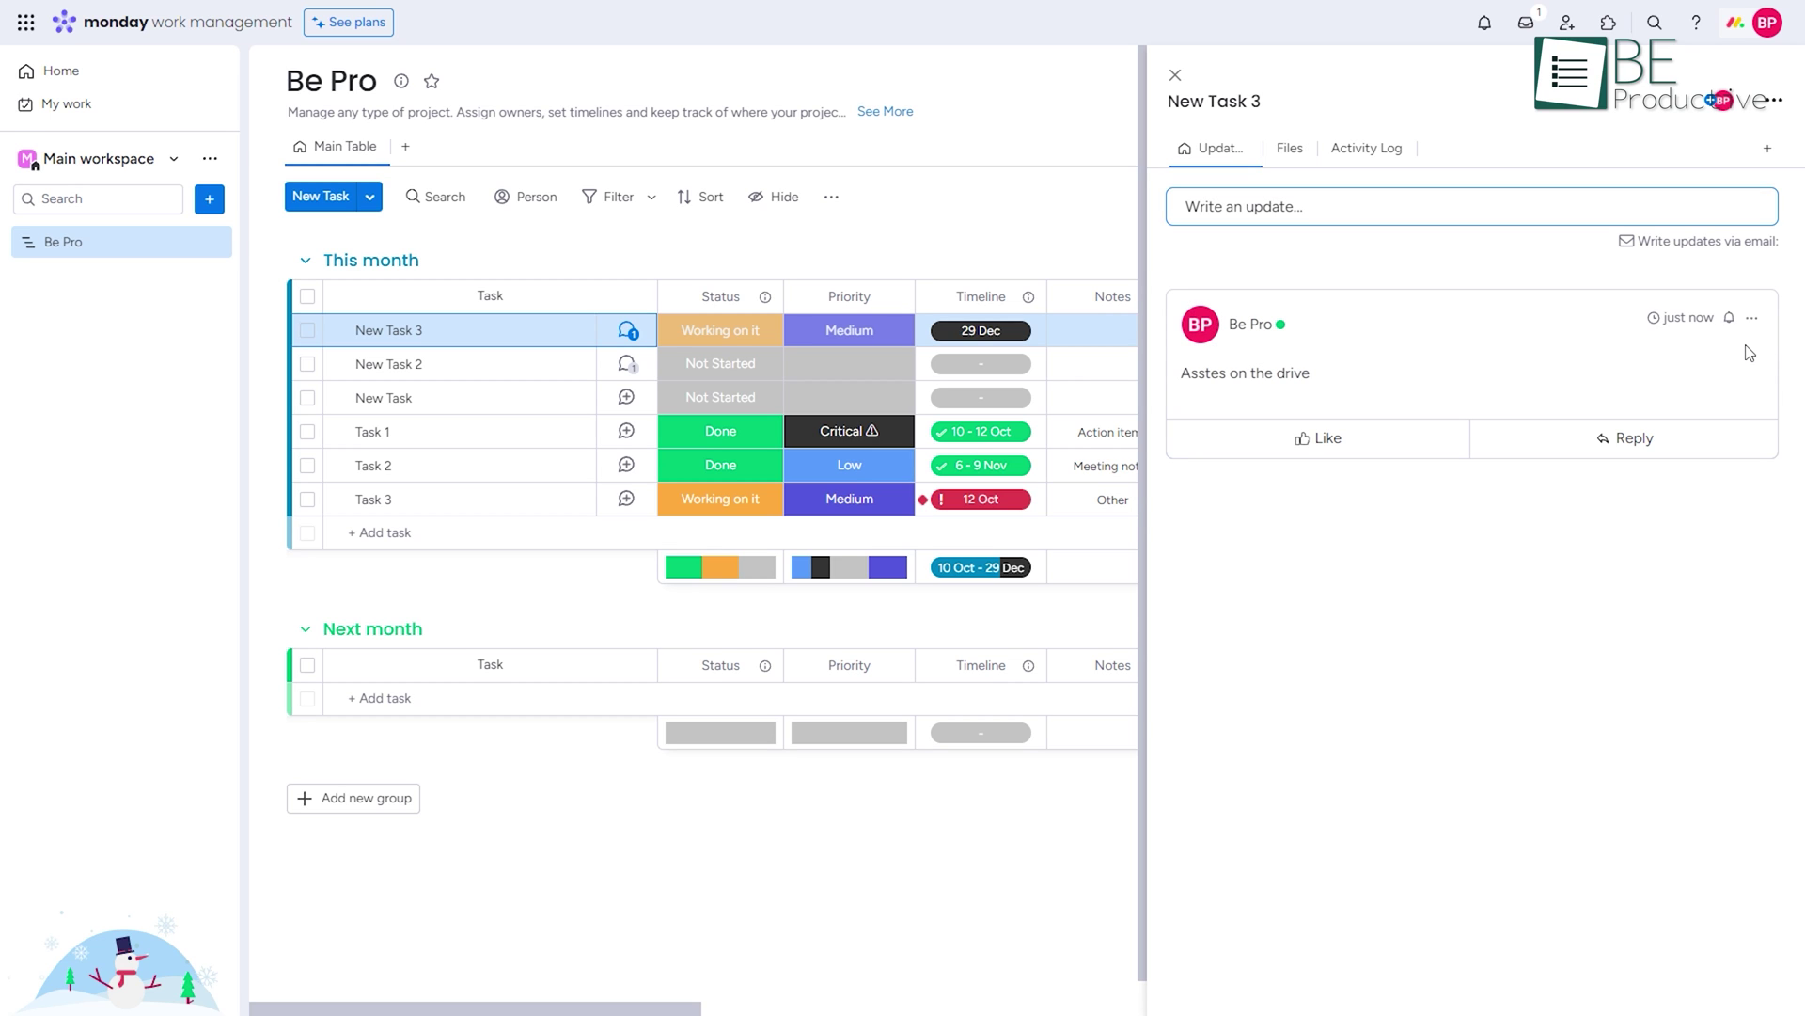
pyautogui.click(1278, 209)
pyautogui.write('@')
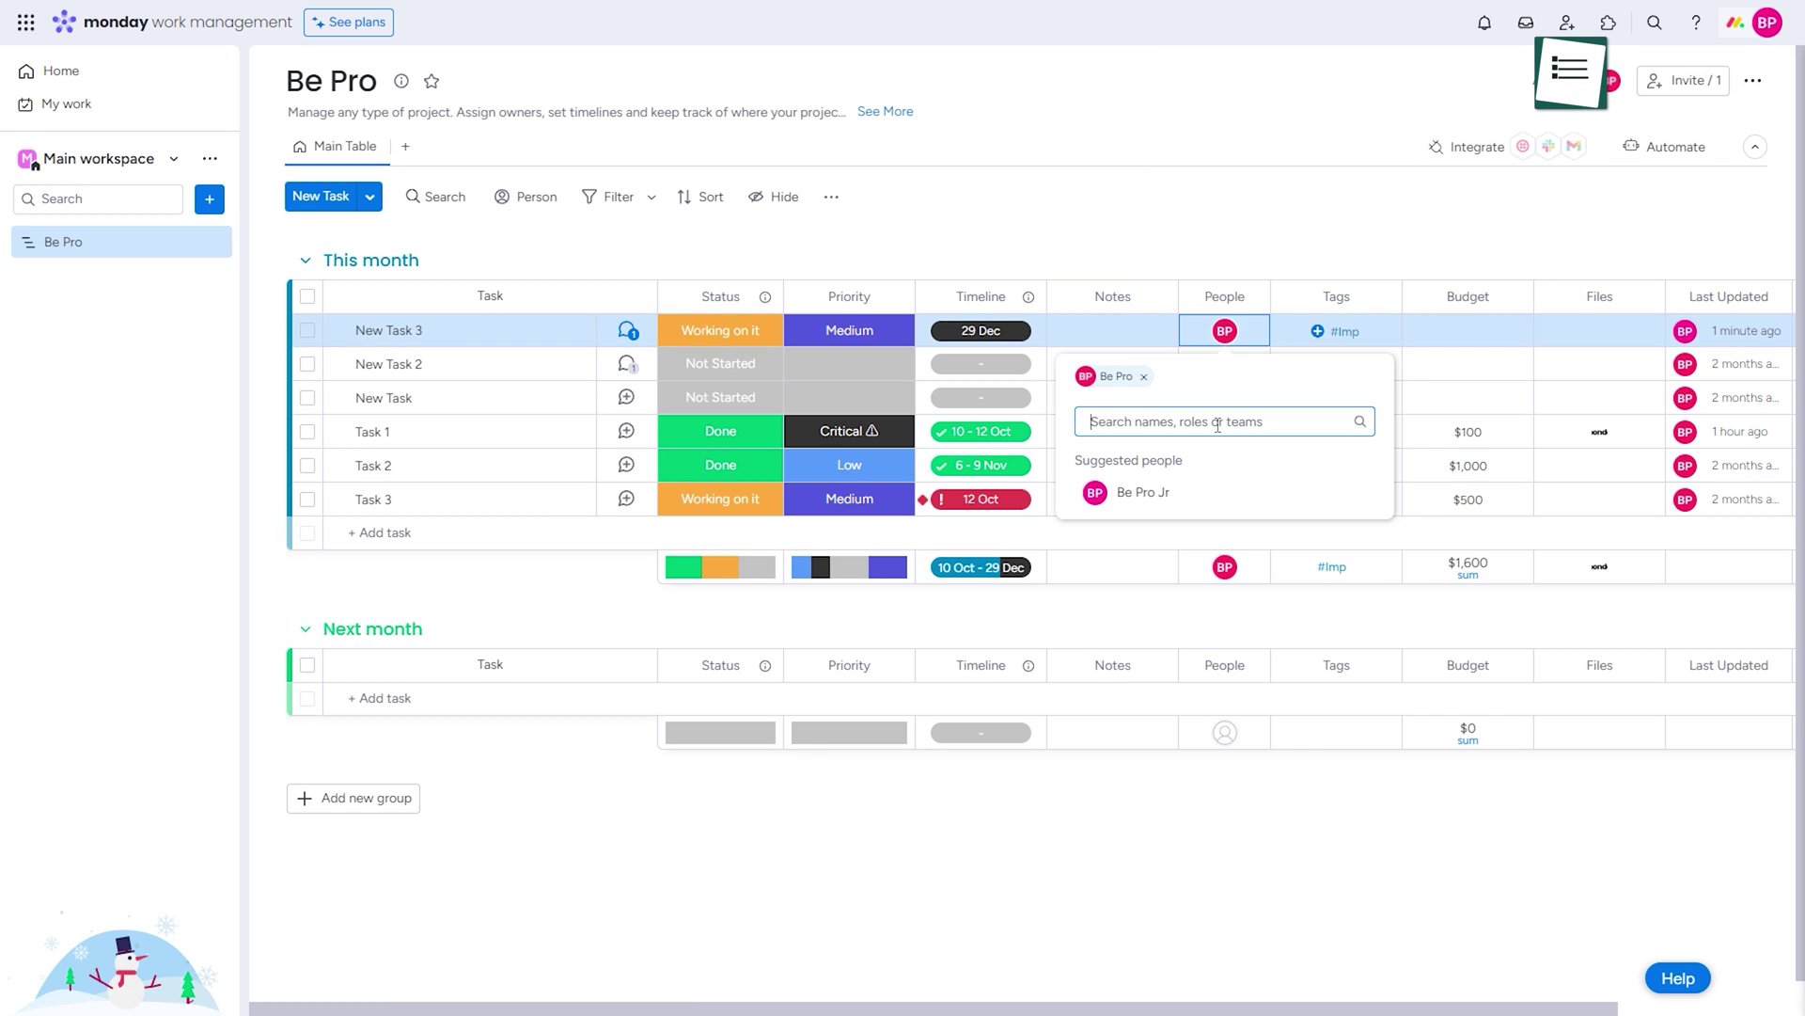
# Add a second assignee to New Task 3 and set its timeline to 14–29 Dec
pyautogui.click(1143, 497)
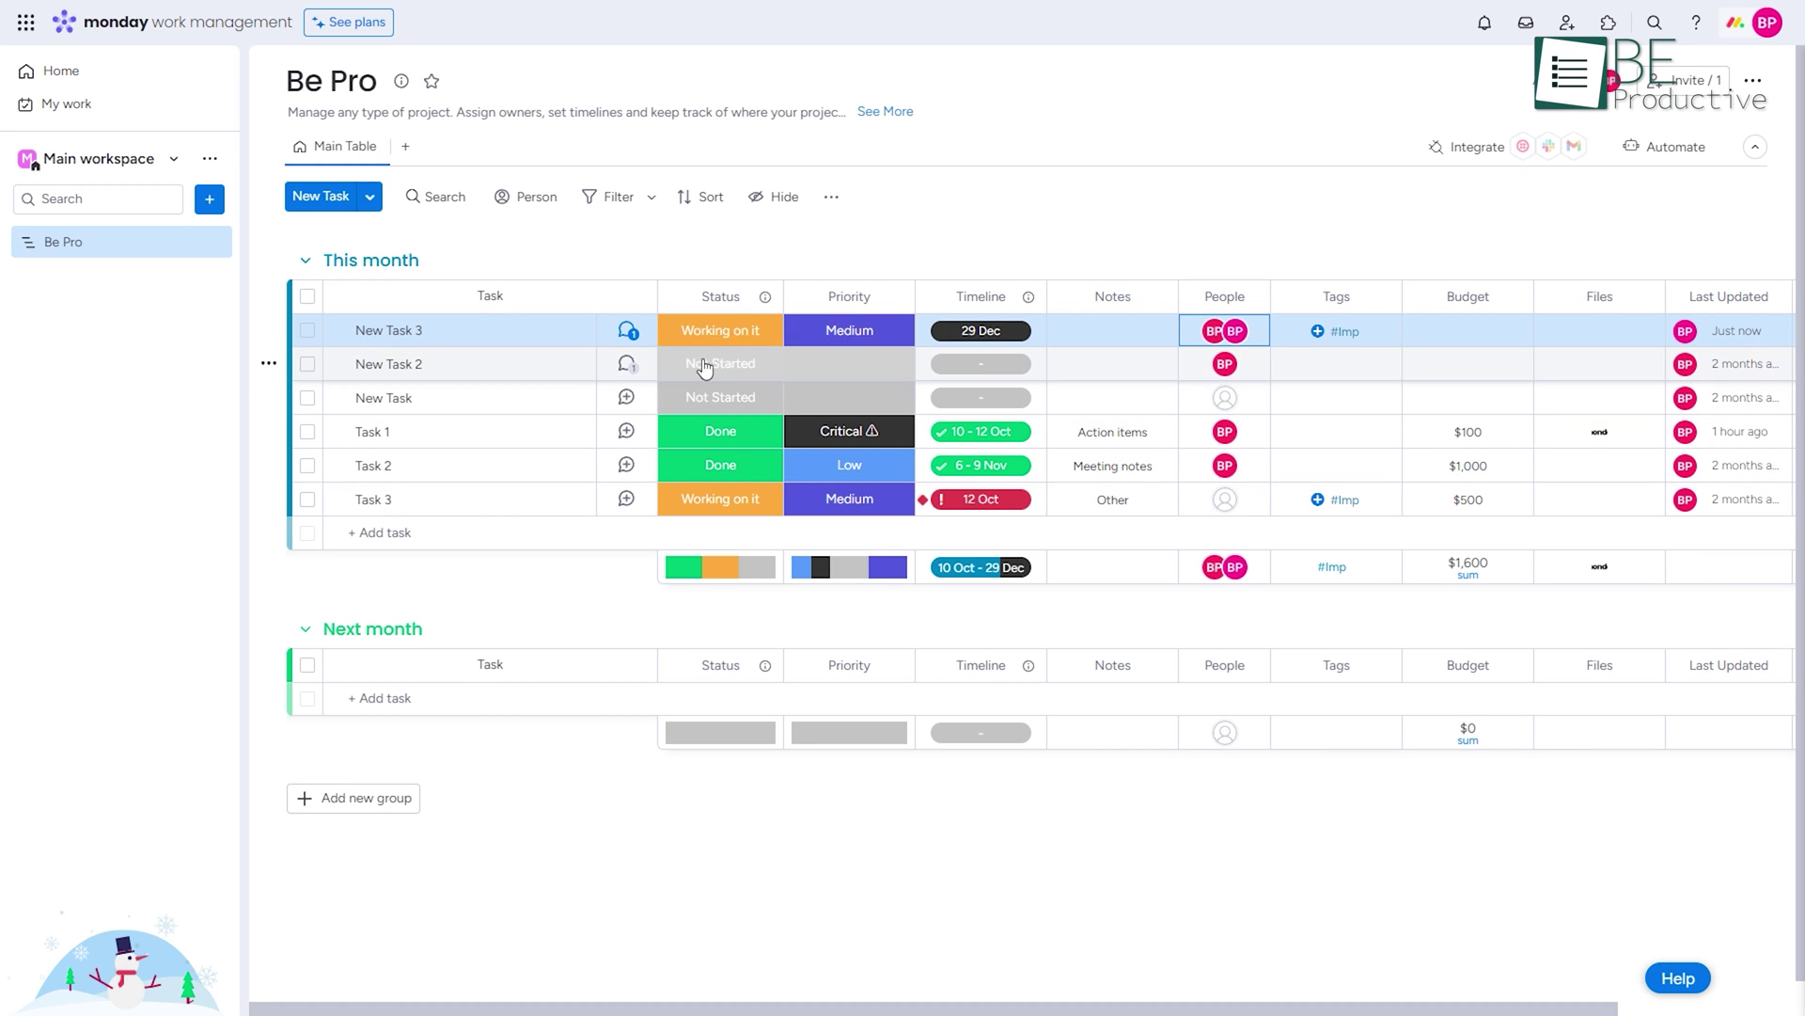
pyautogui.click(628, 330)
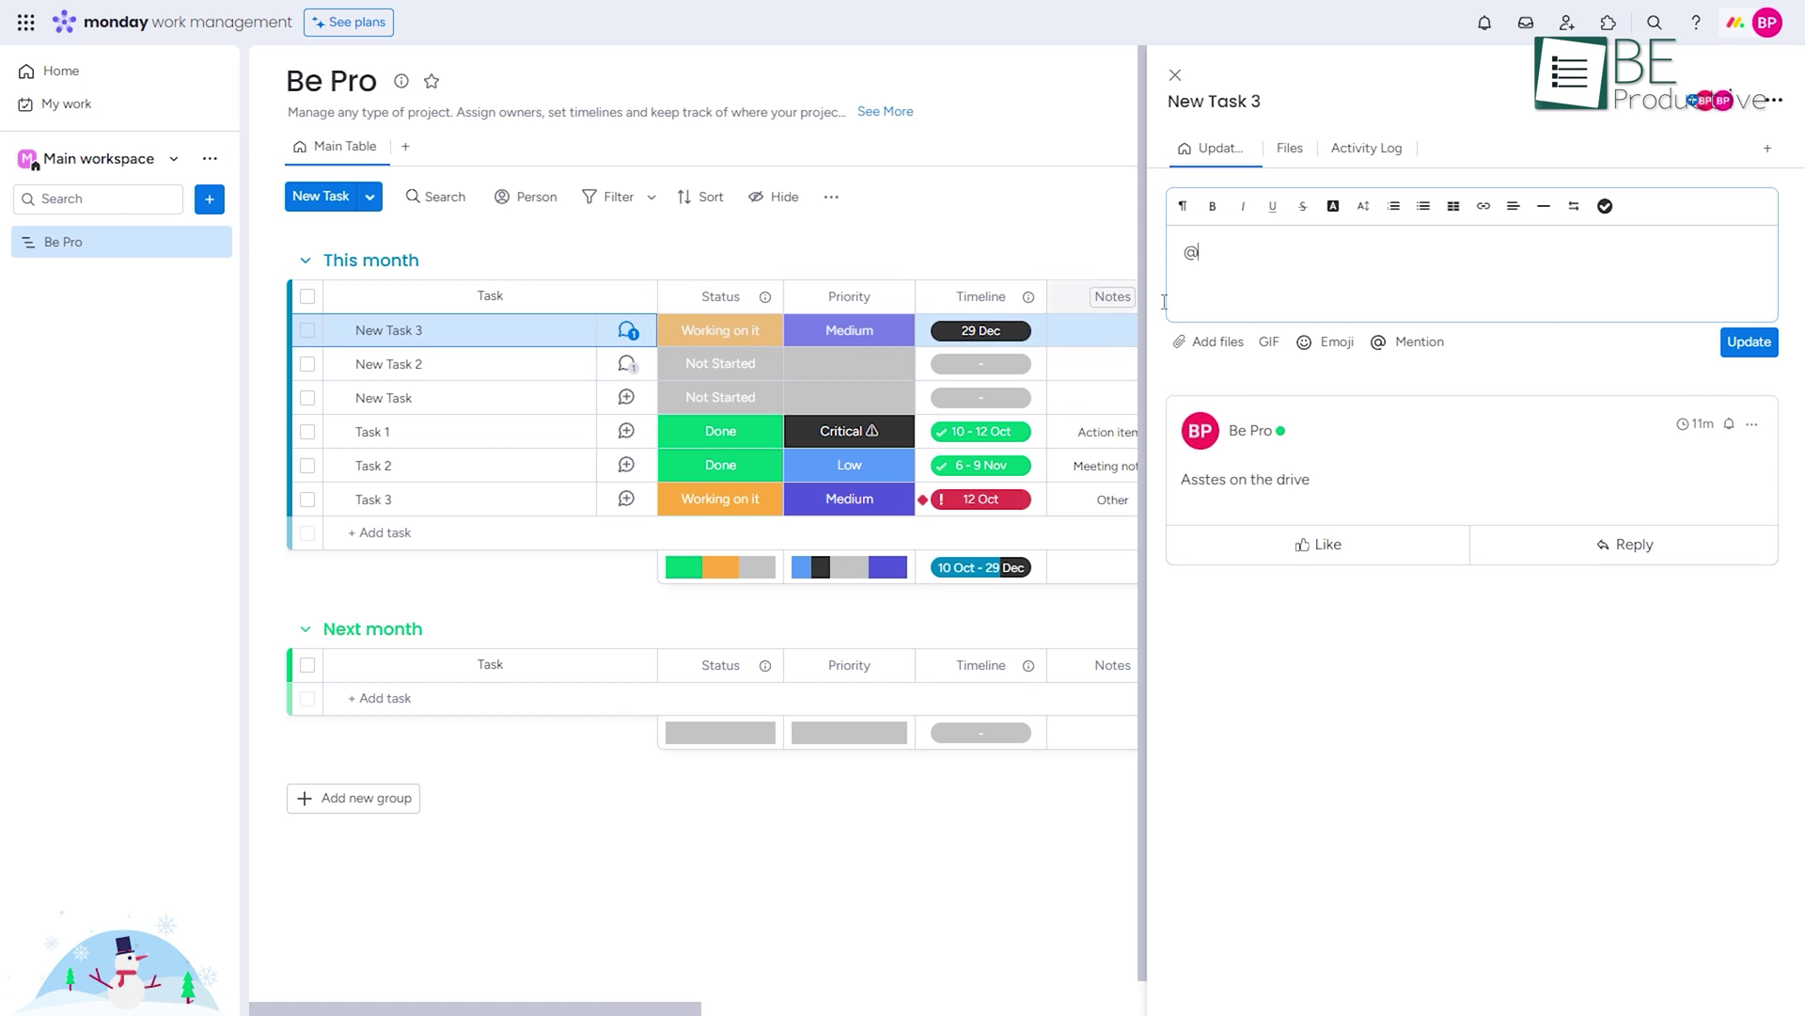
pyautogui.click(1141, 244)
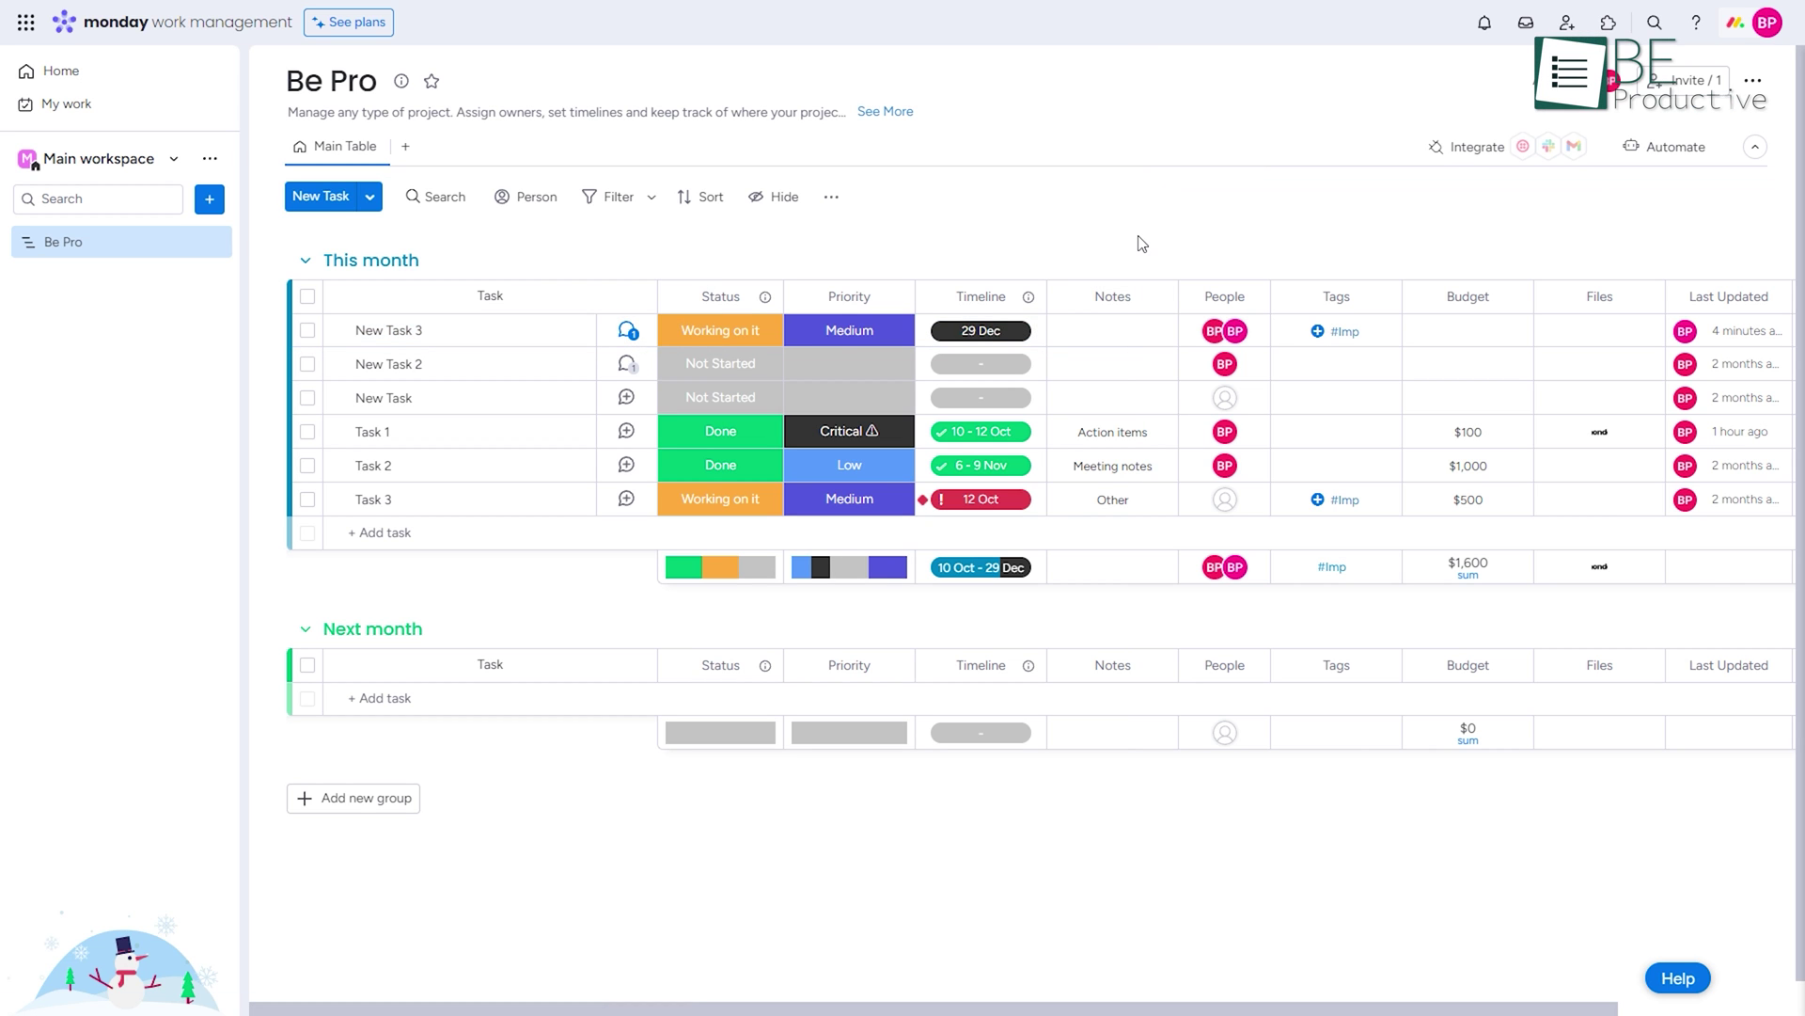
pyautogui.click(989, 332)
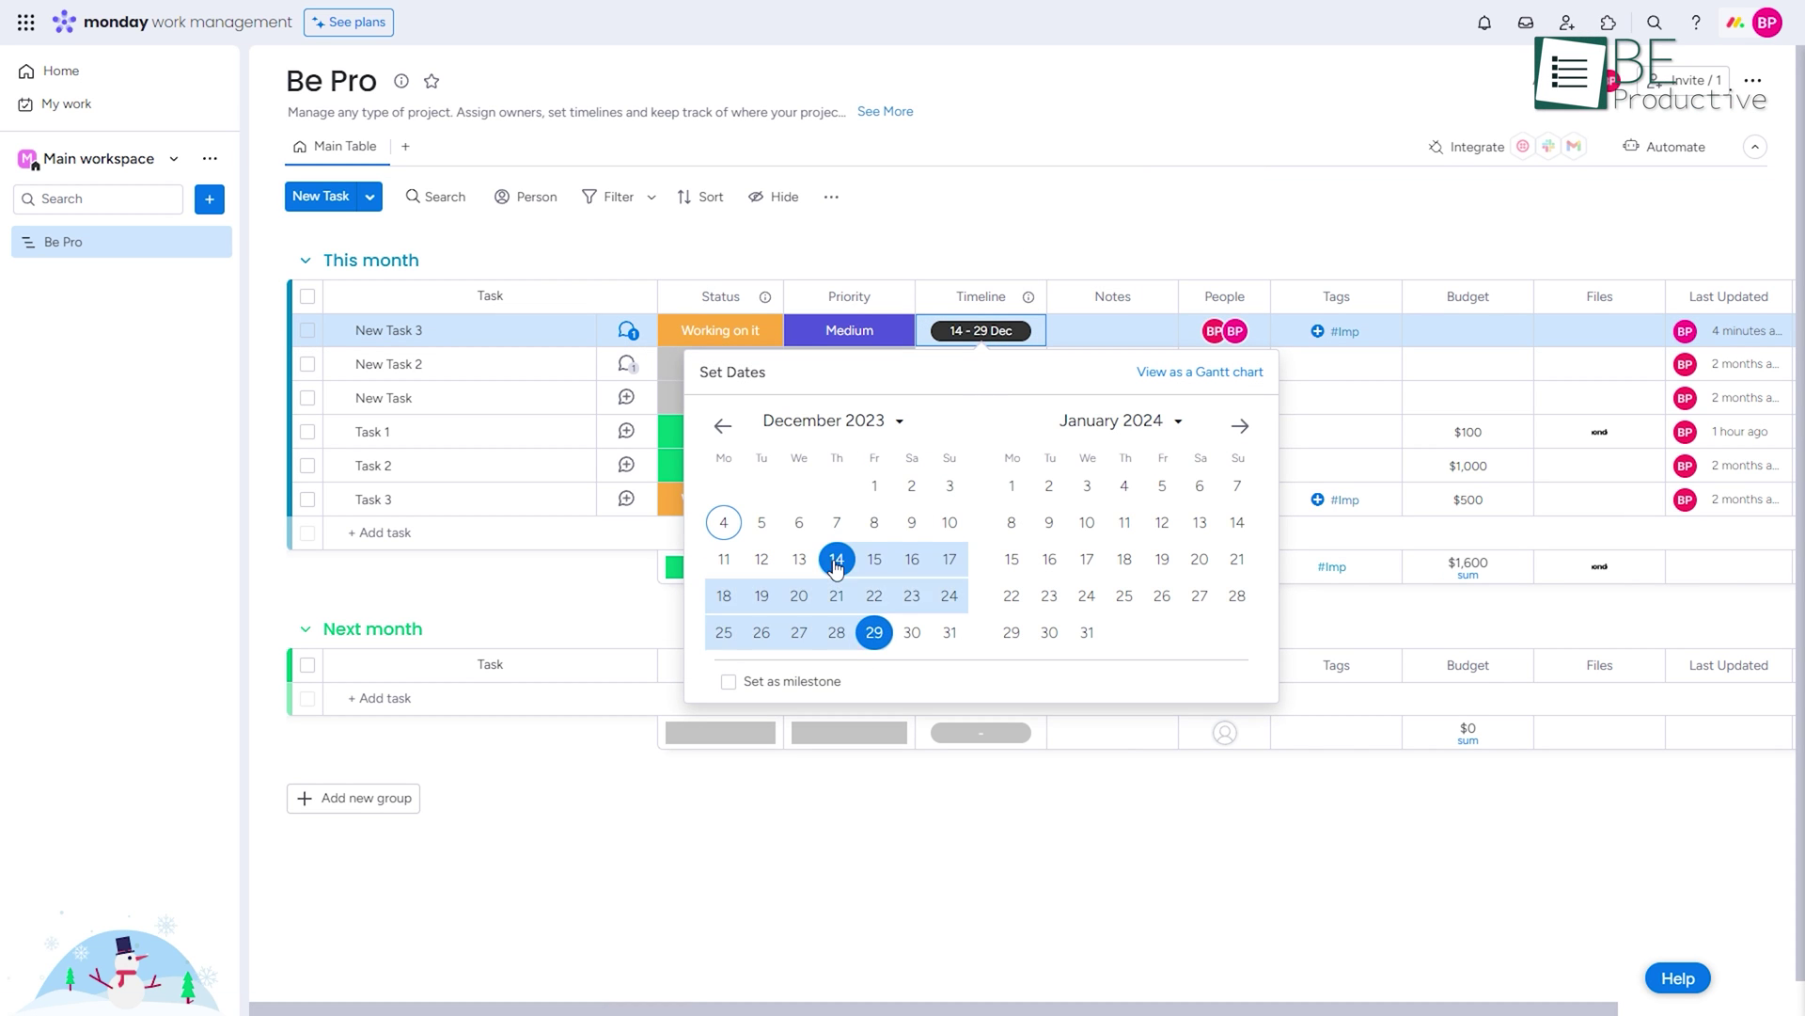
pyautogui.click(1110, 335)
pyautogui.click(1111, 335)
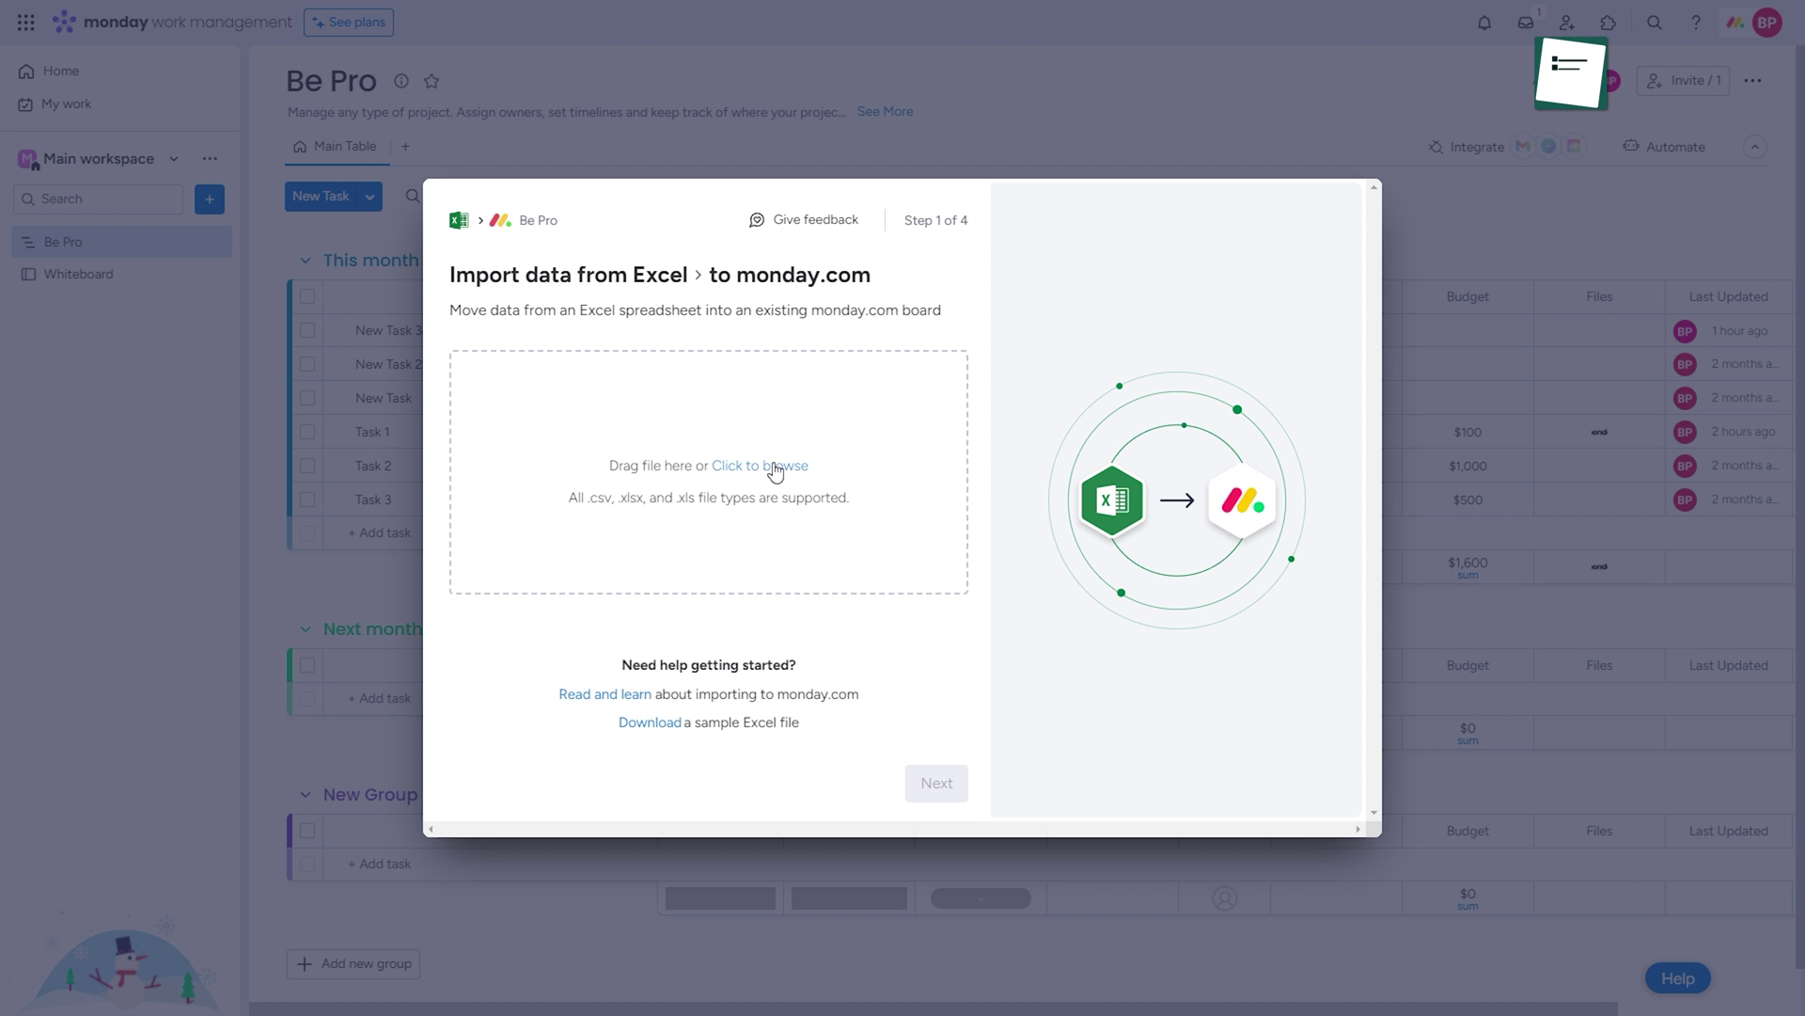
# Upload the Product List spreadsheet in the Import data from Excel dialog
pyautogui.click(775, 467)
pyautogui.click(209, 284)
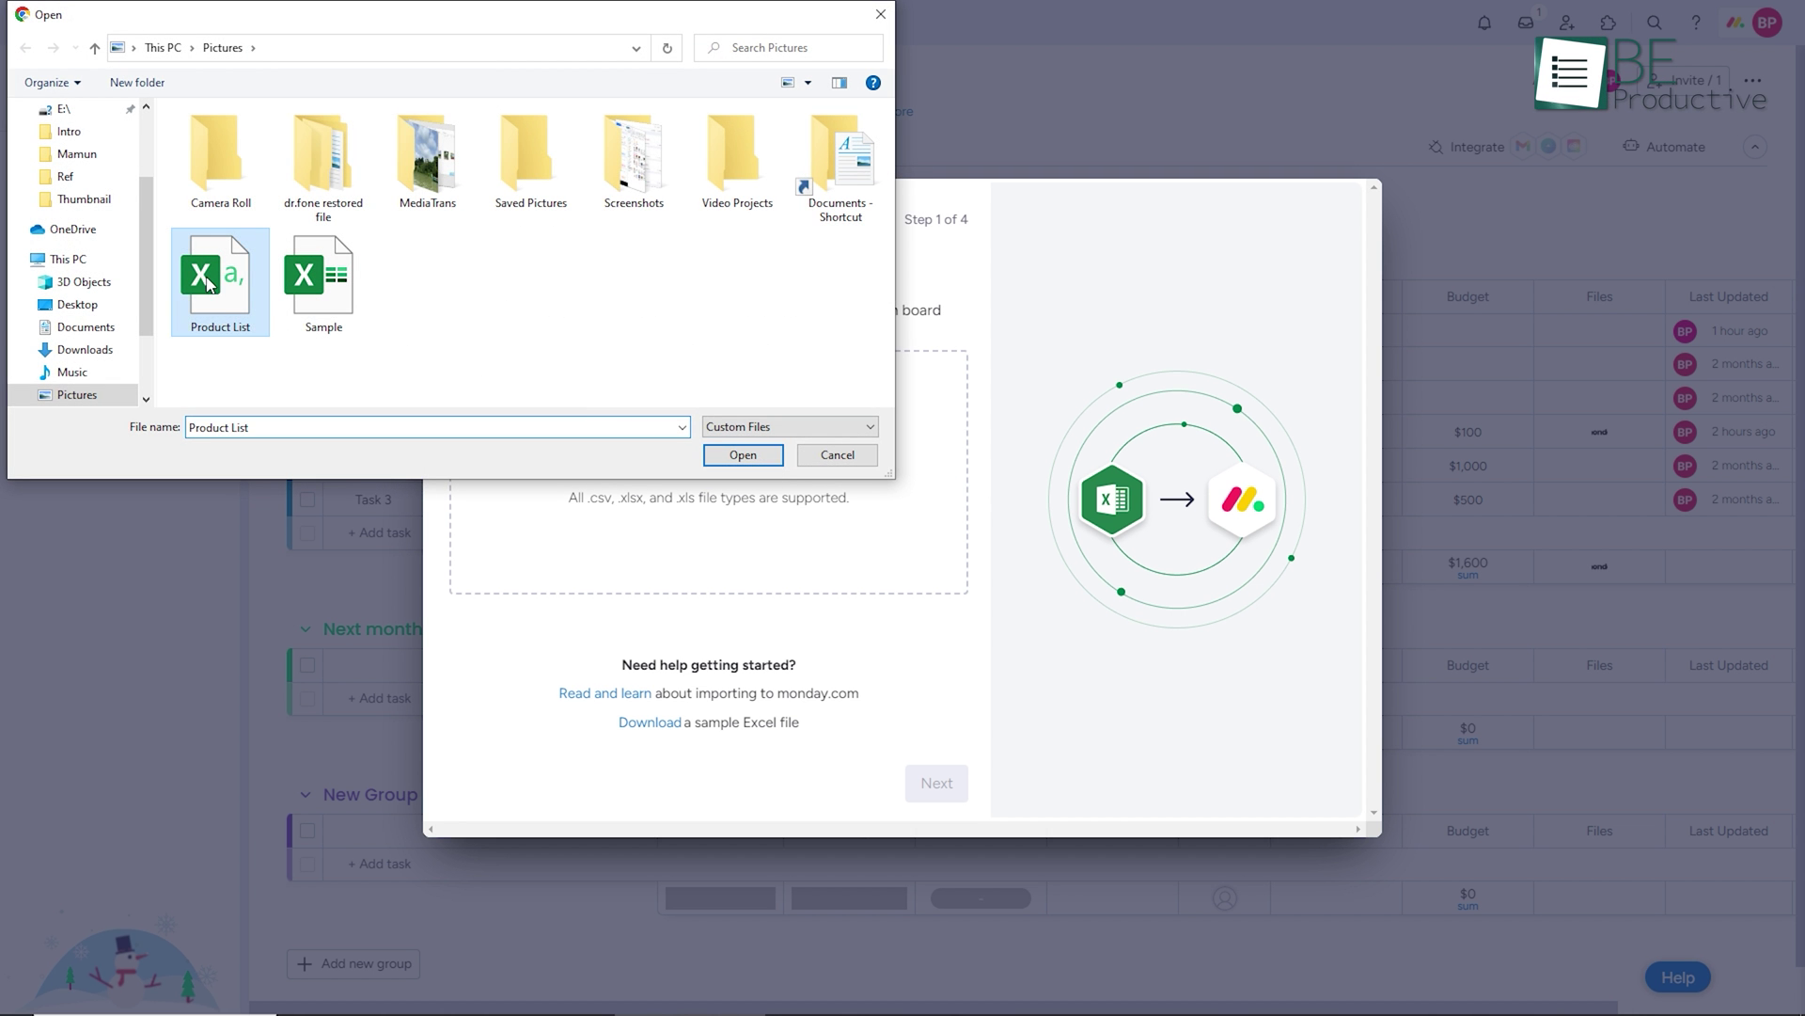
pyautogui.click(752, 457)
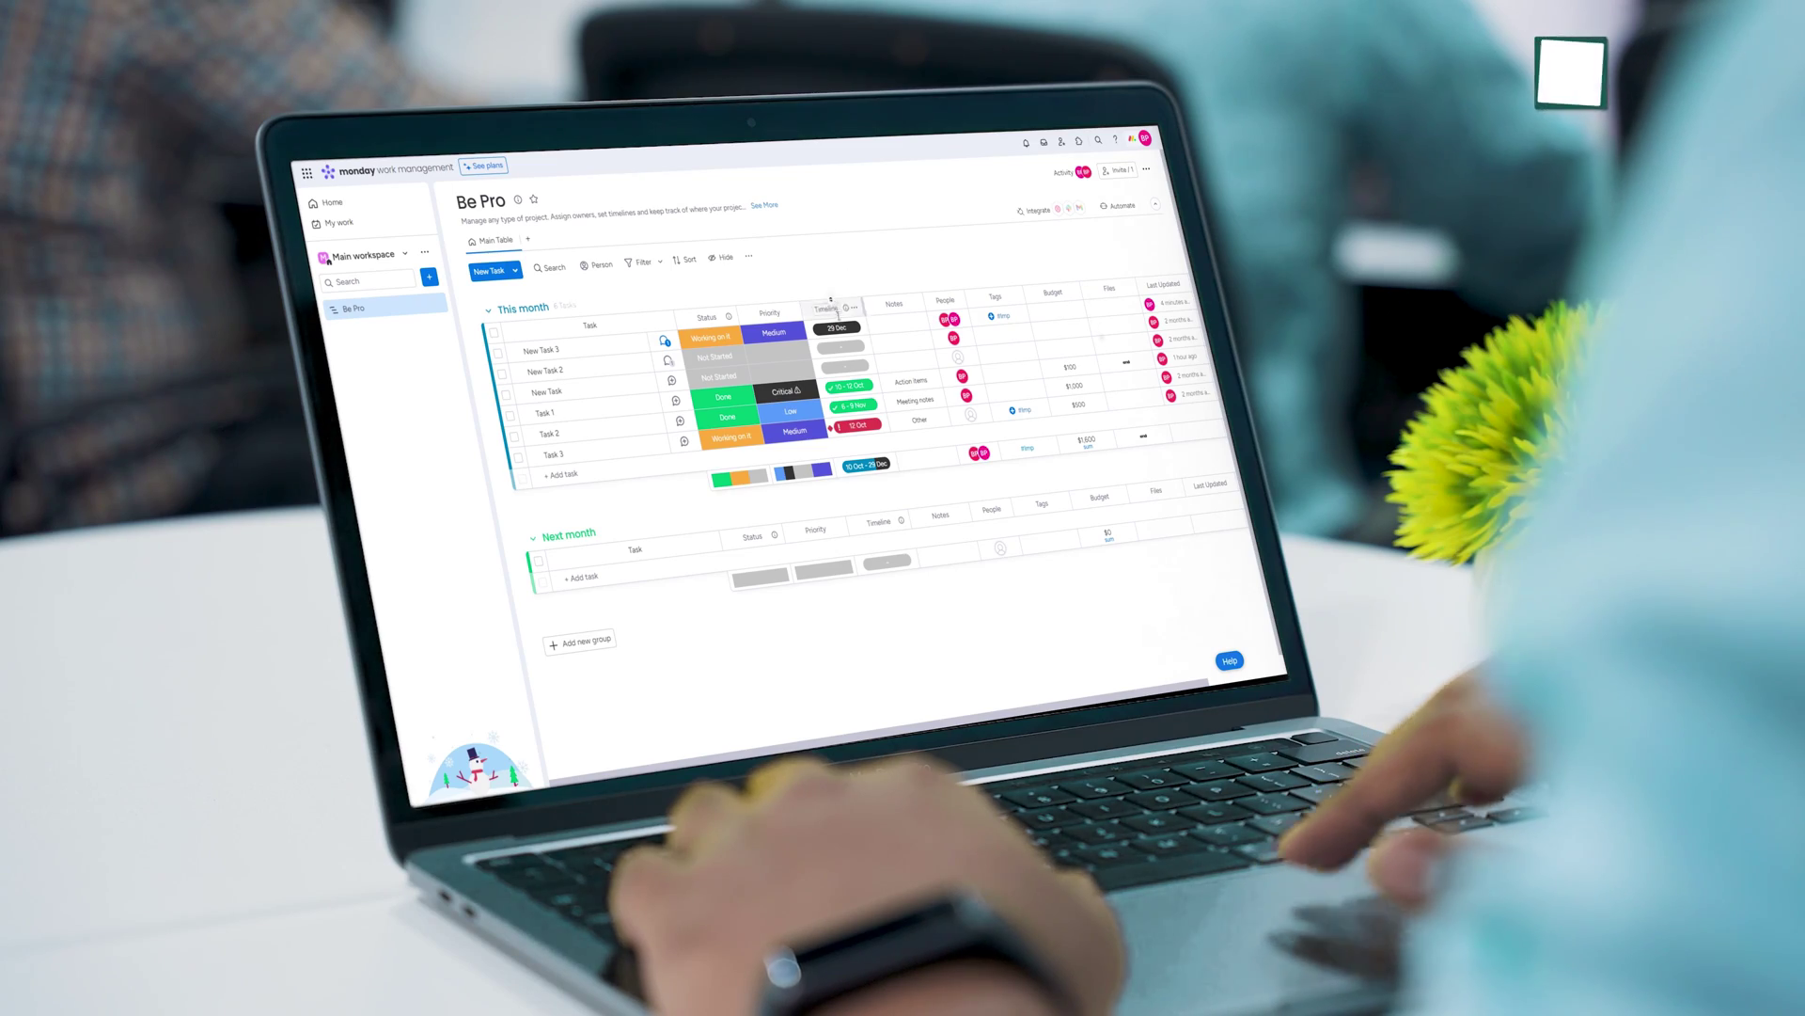
pyautogui.click(837, 327)
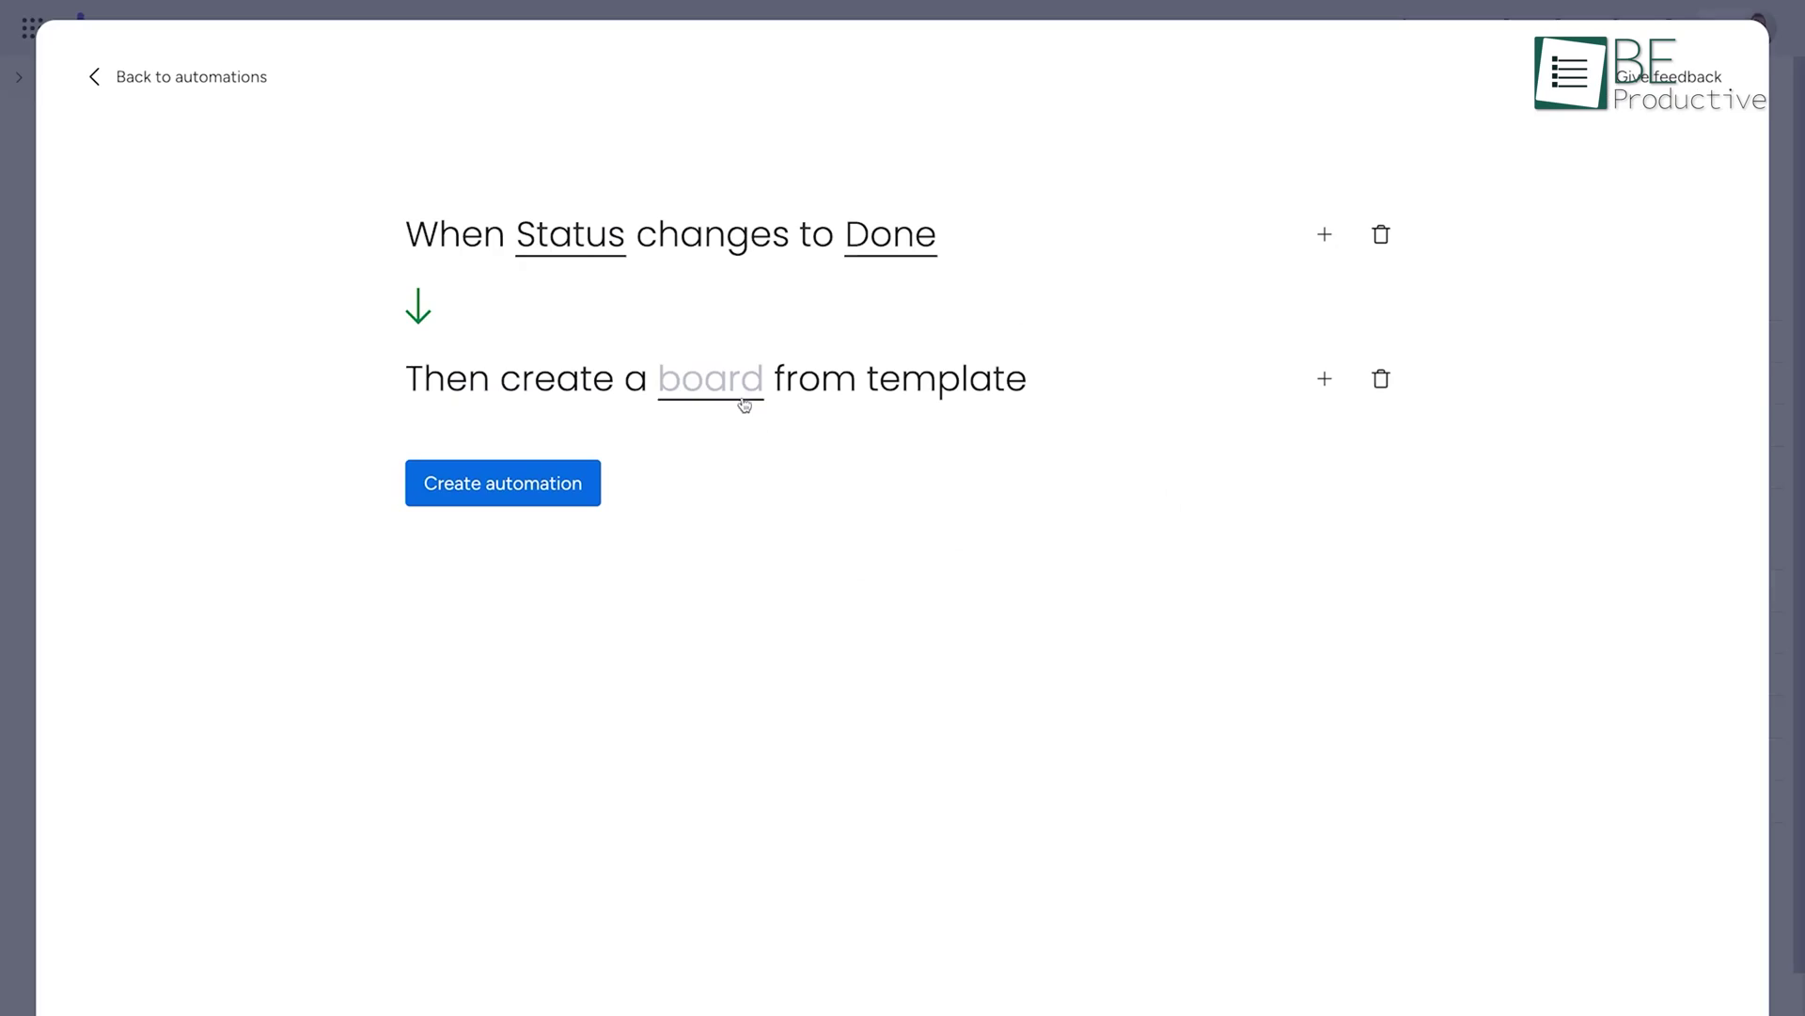
pyautogui.click(738, 397)
pyautogui.scroll(-3, 1031, 427)
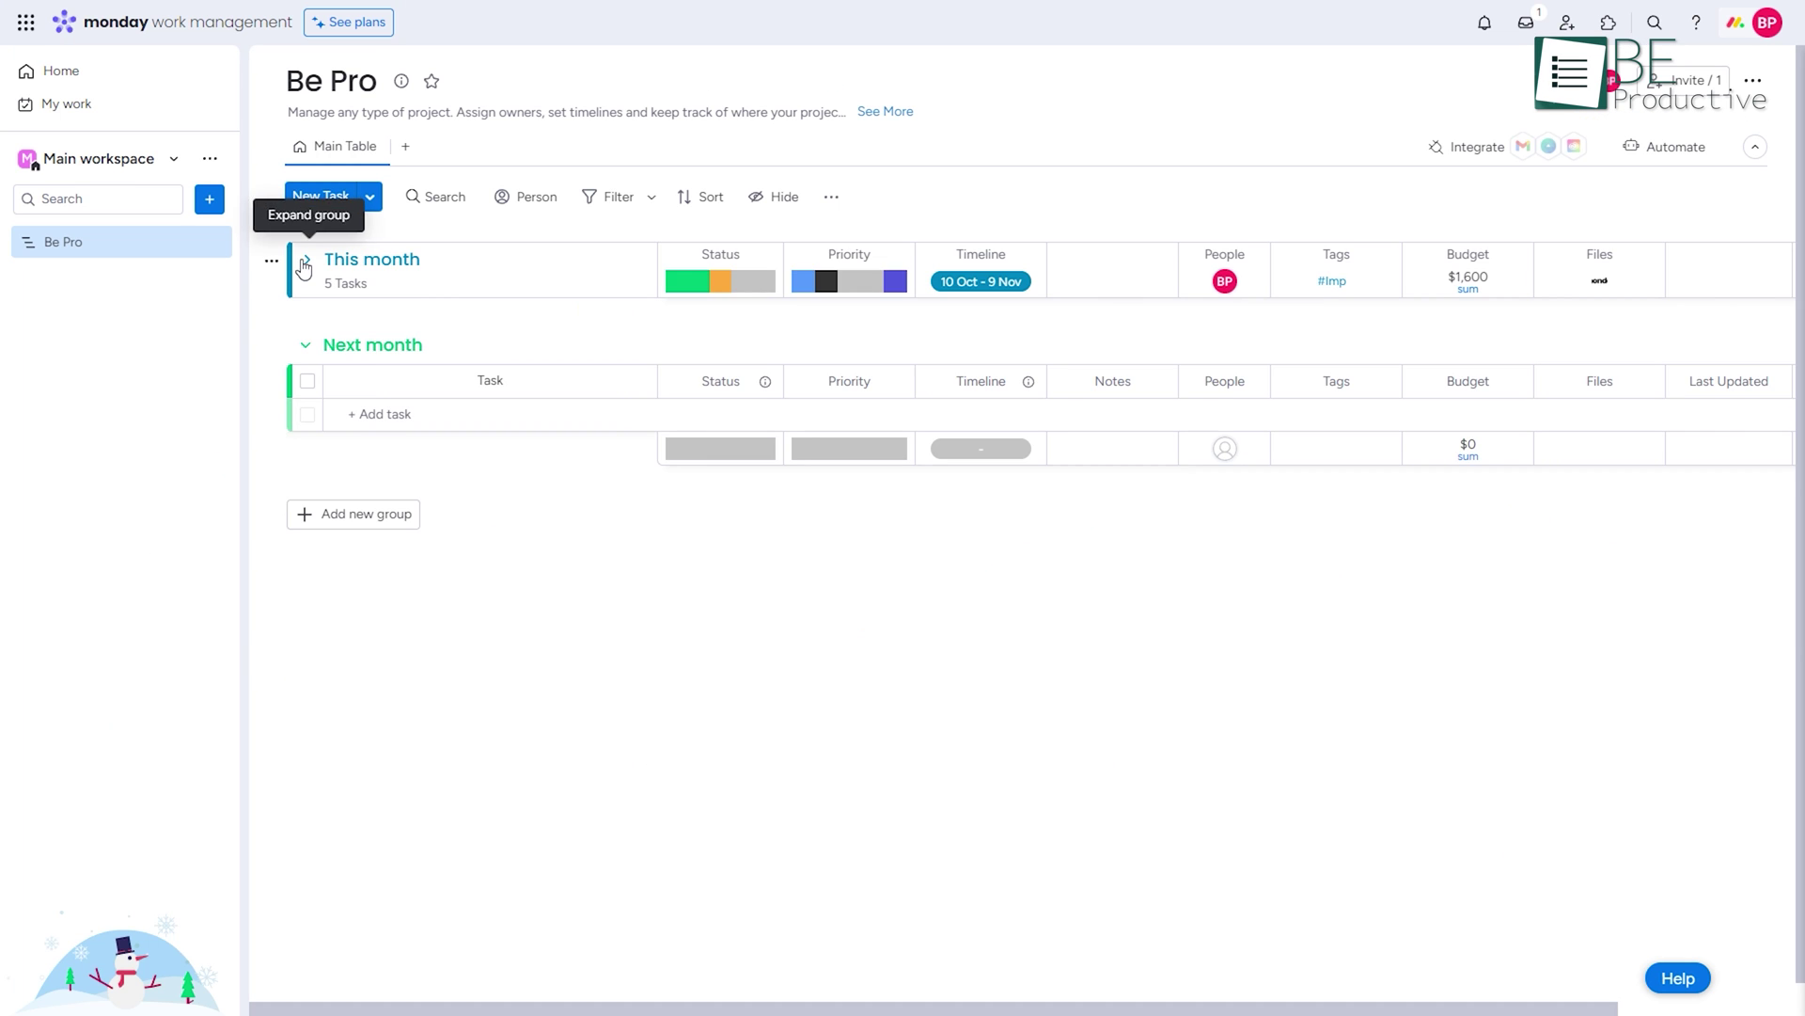
pyautogui.click(294, 258)
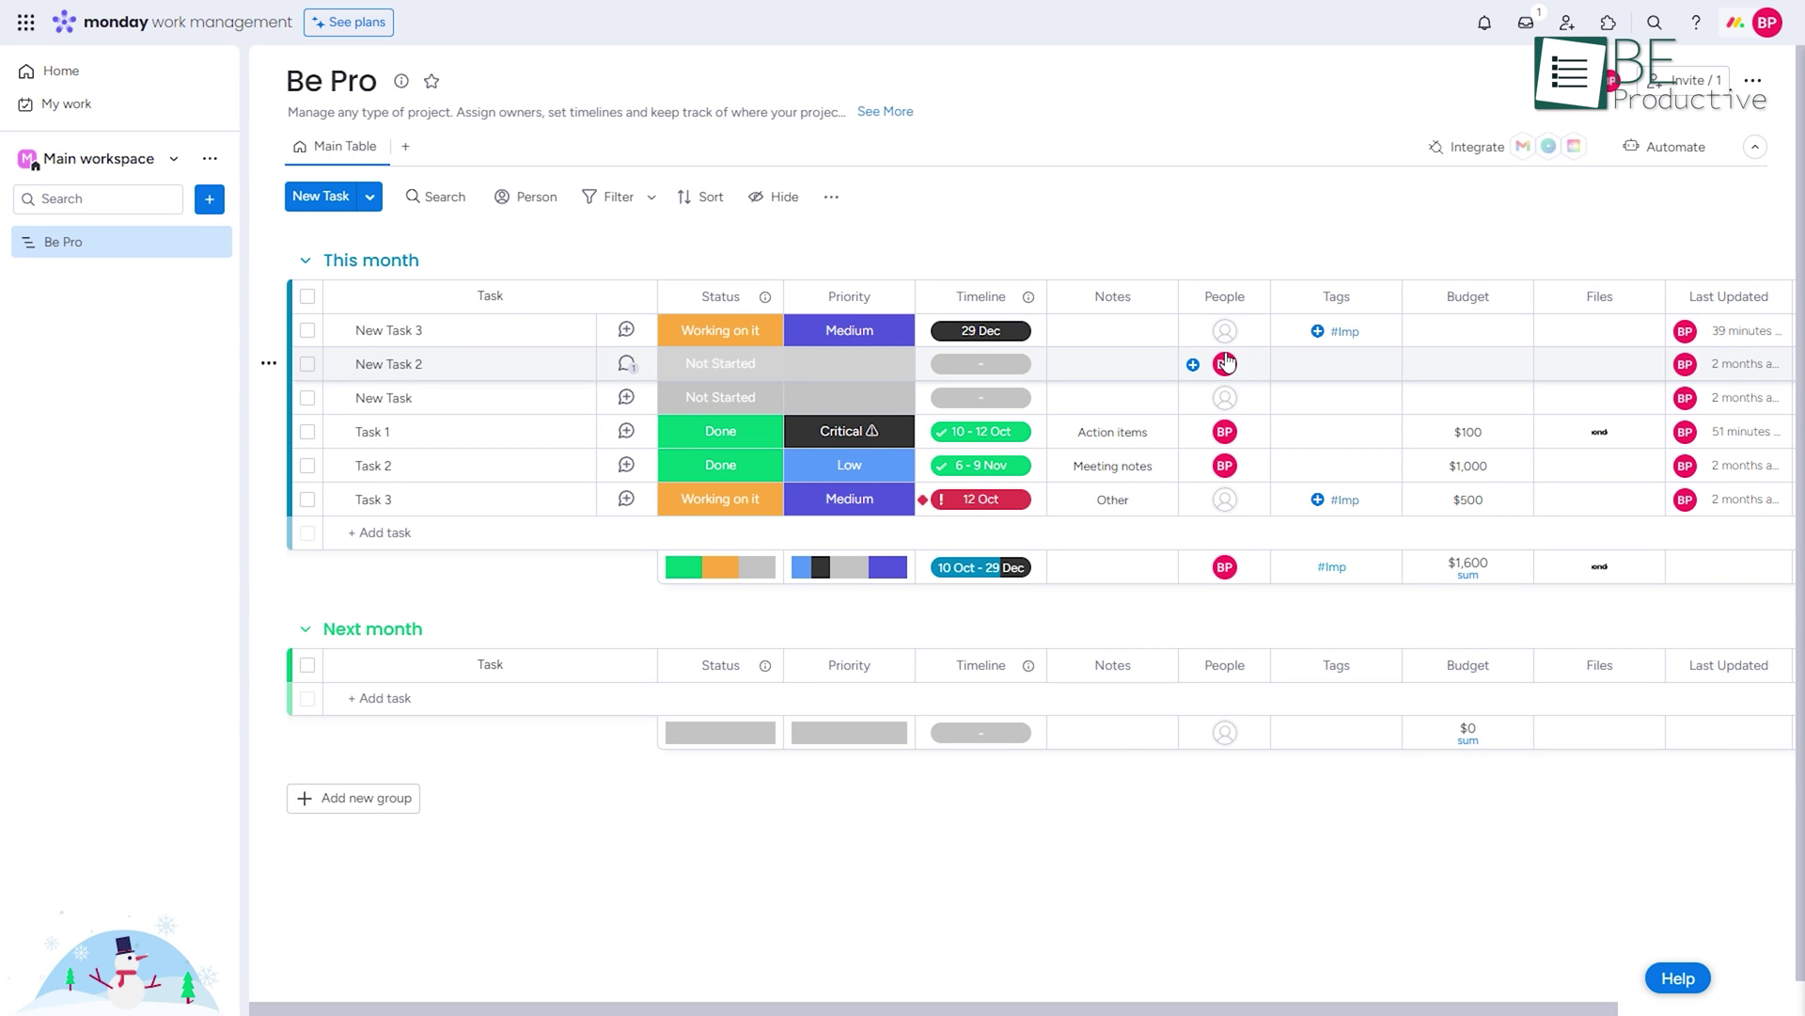